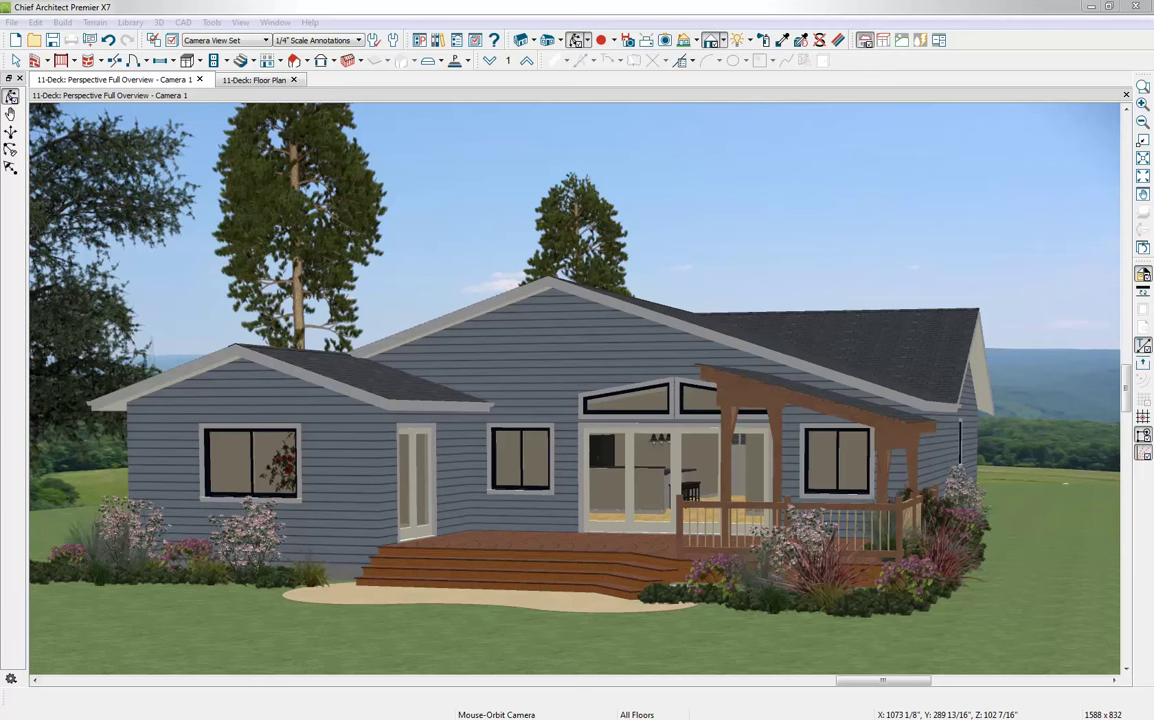
# Switch to Adobe Reader and review all 11 sheets of 16th Addition Rev 6-11-Color.pdf, from the cover page to the plumbing plan
pyautogui.moveTo(1150, 162); pyautogui.dragTo(683, 3)
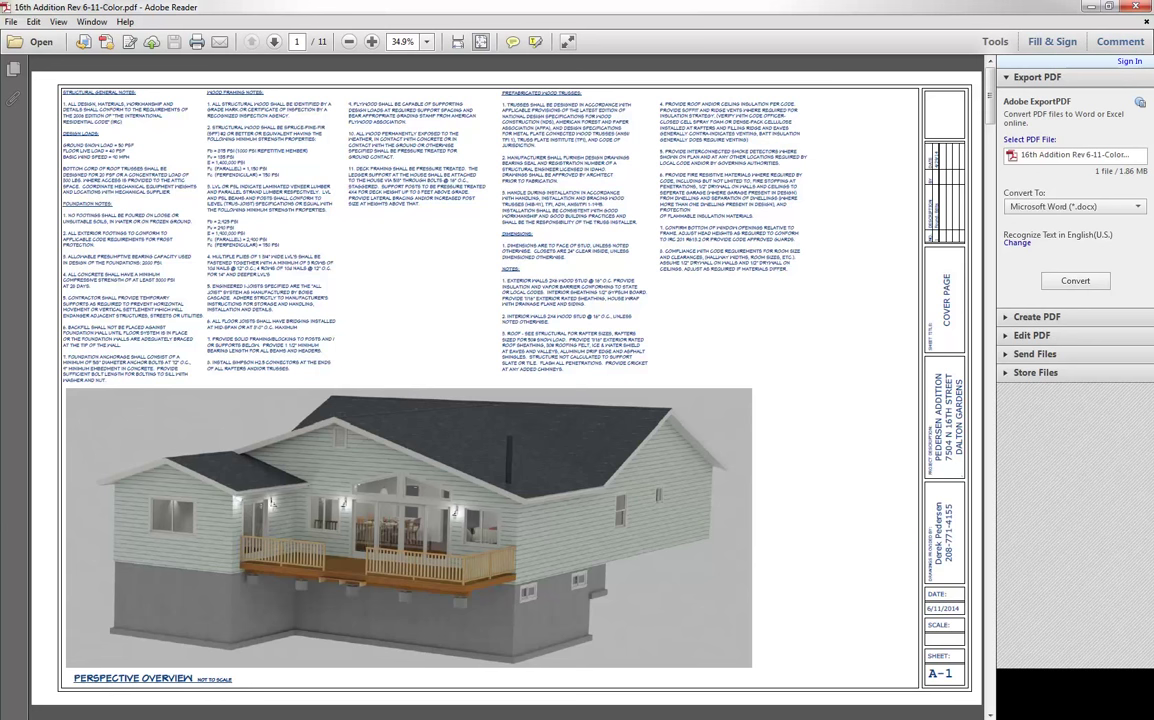
pyautogui.click(274, 42)
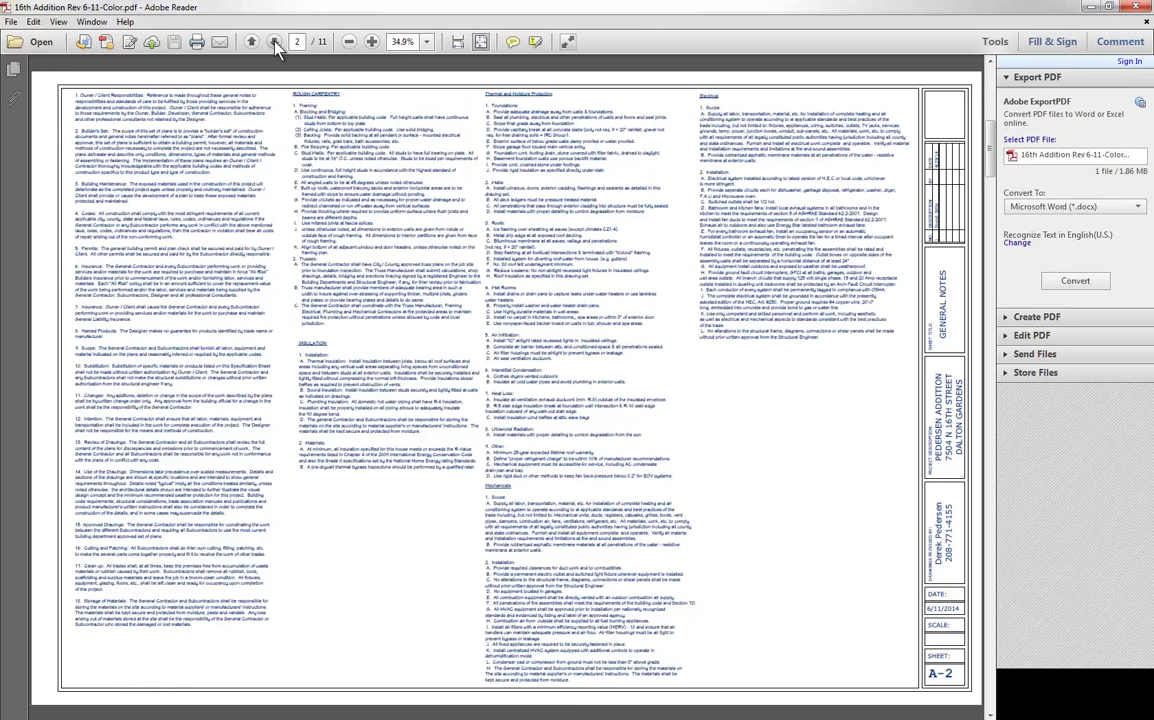
pyautogui.click(274, 42)
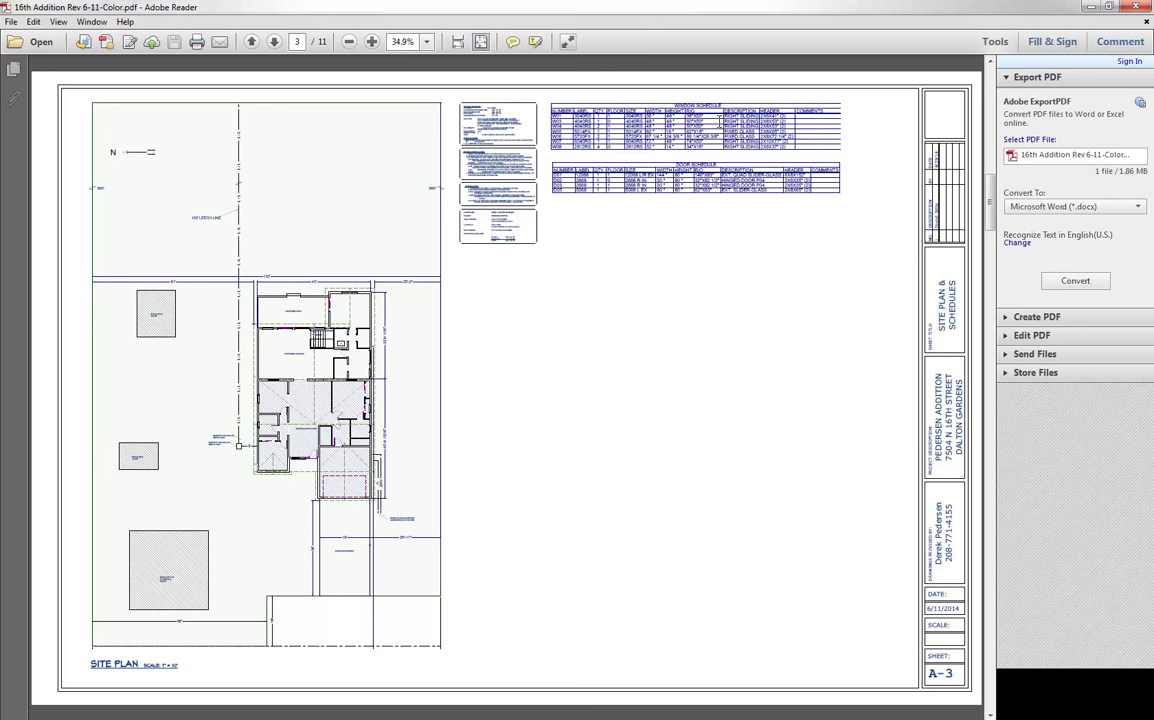
pyautogui.click(275, 42)
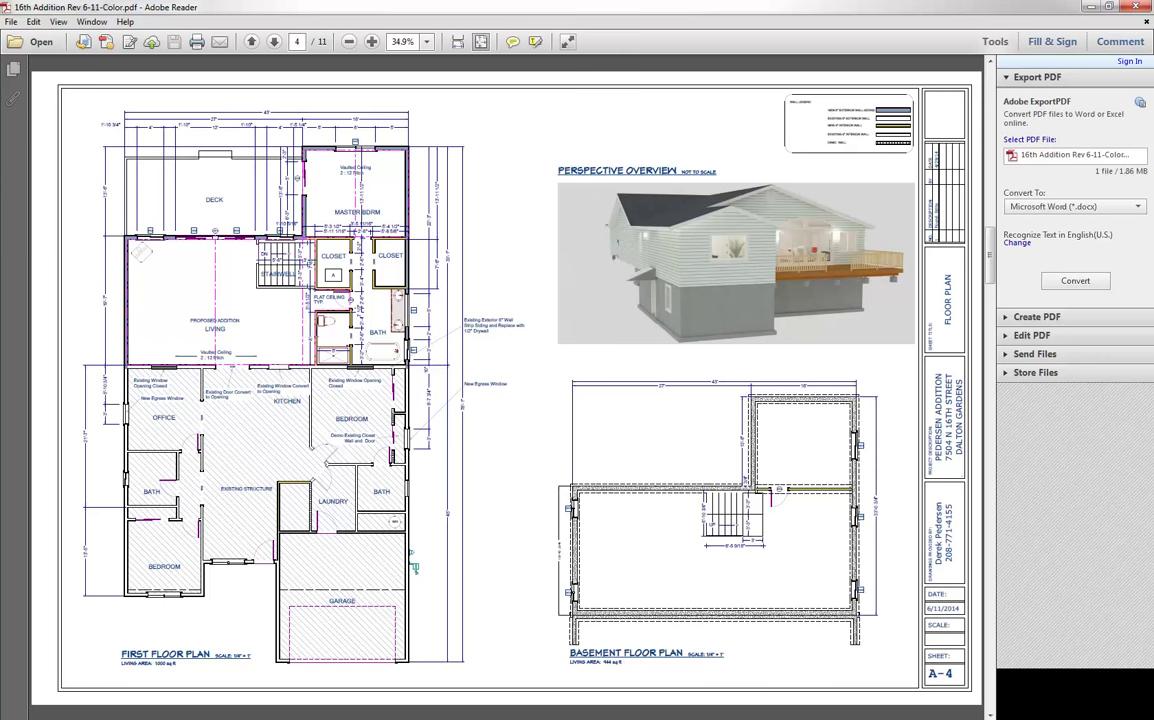
pyautogui.click(275, 43)
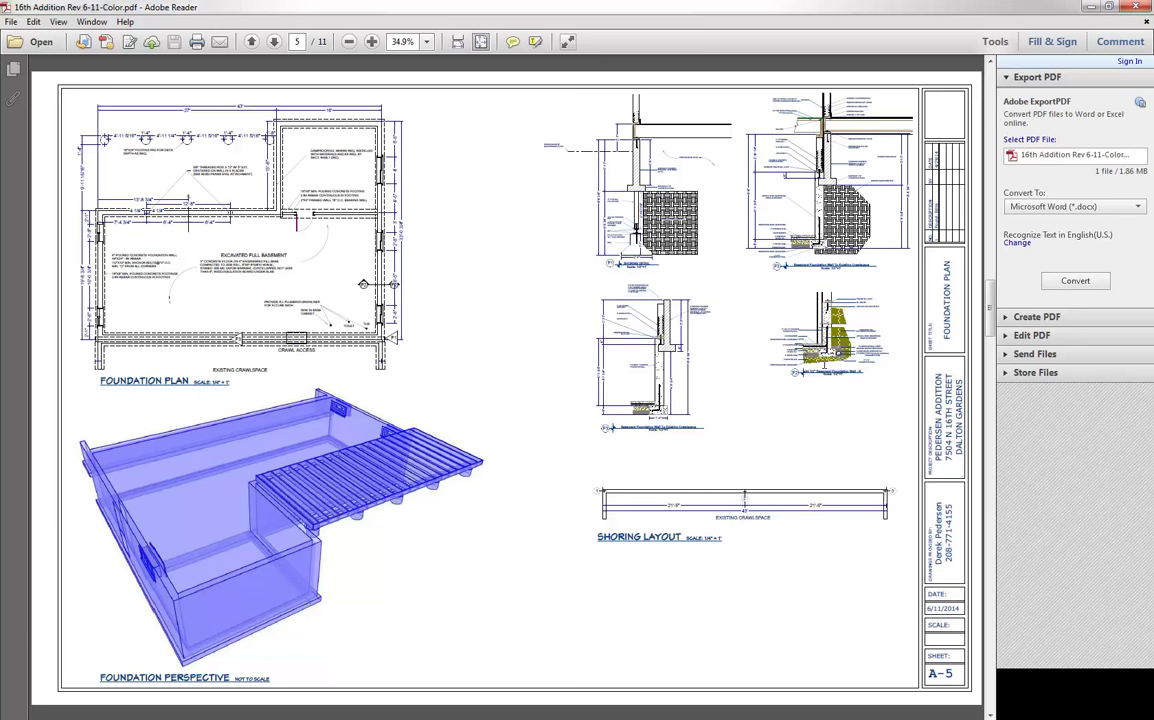
pyautogui.click(274, 42)
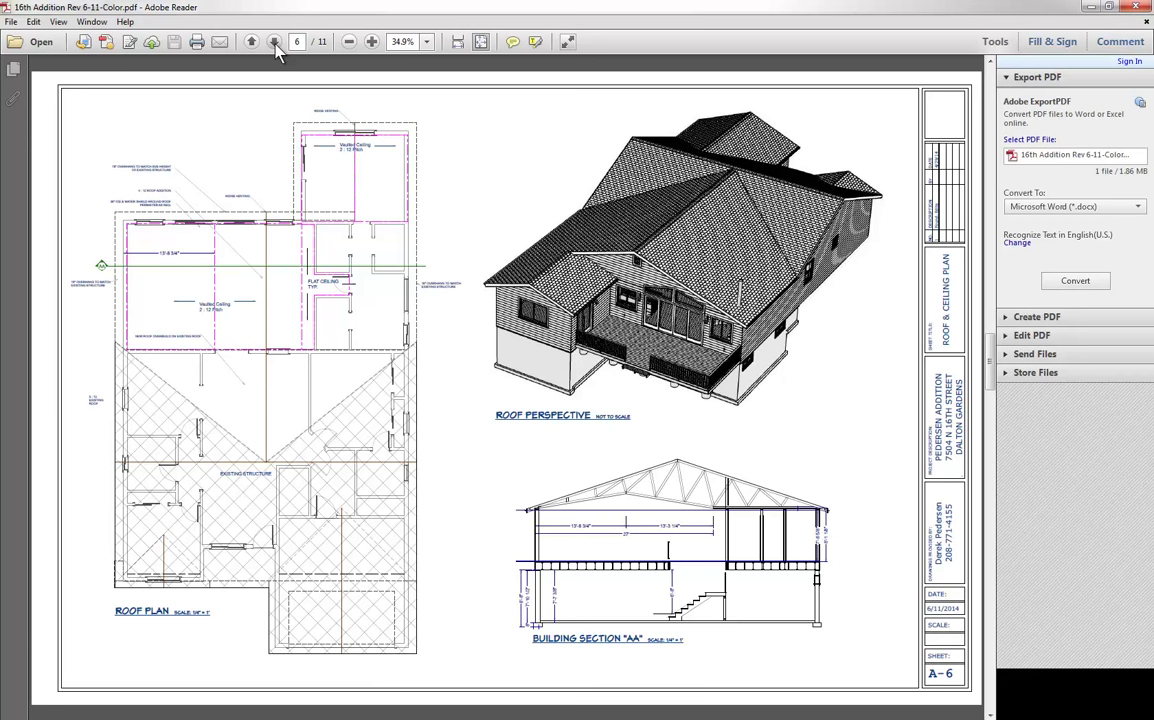
pyautogui.click(274, 42)
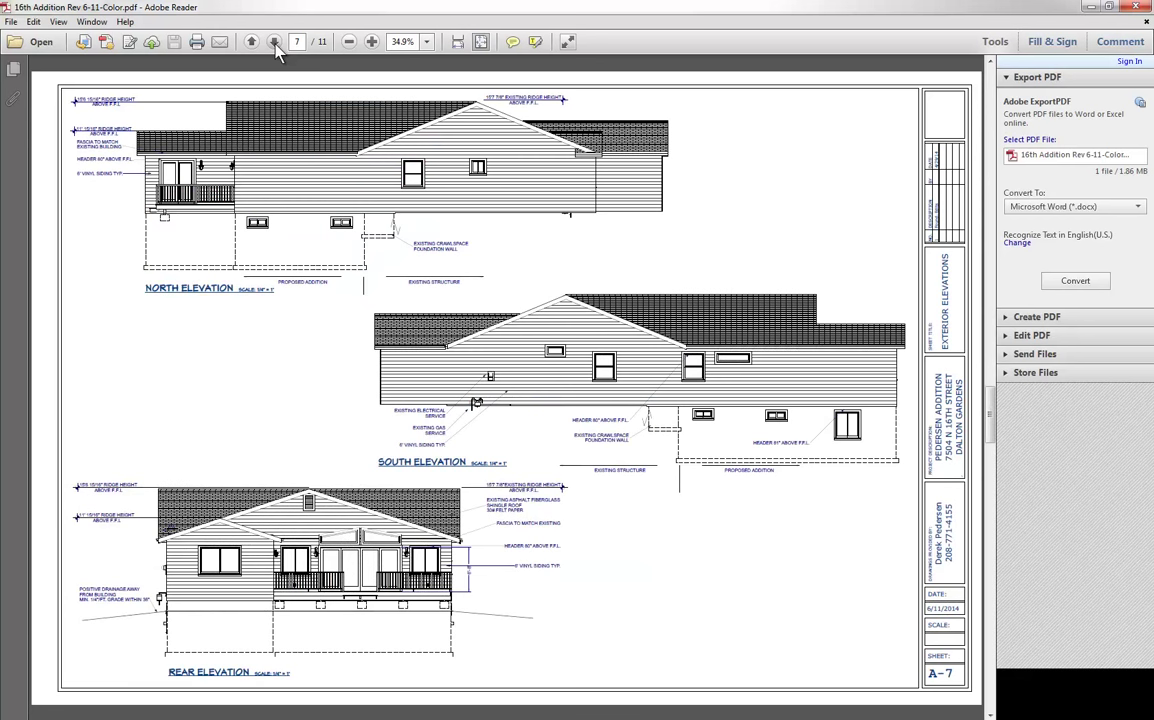
pyautogui.click(274, 42)
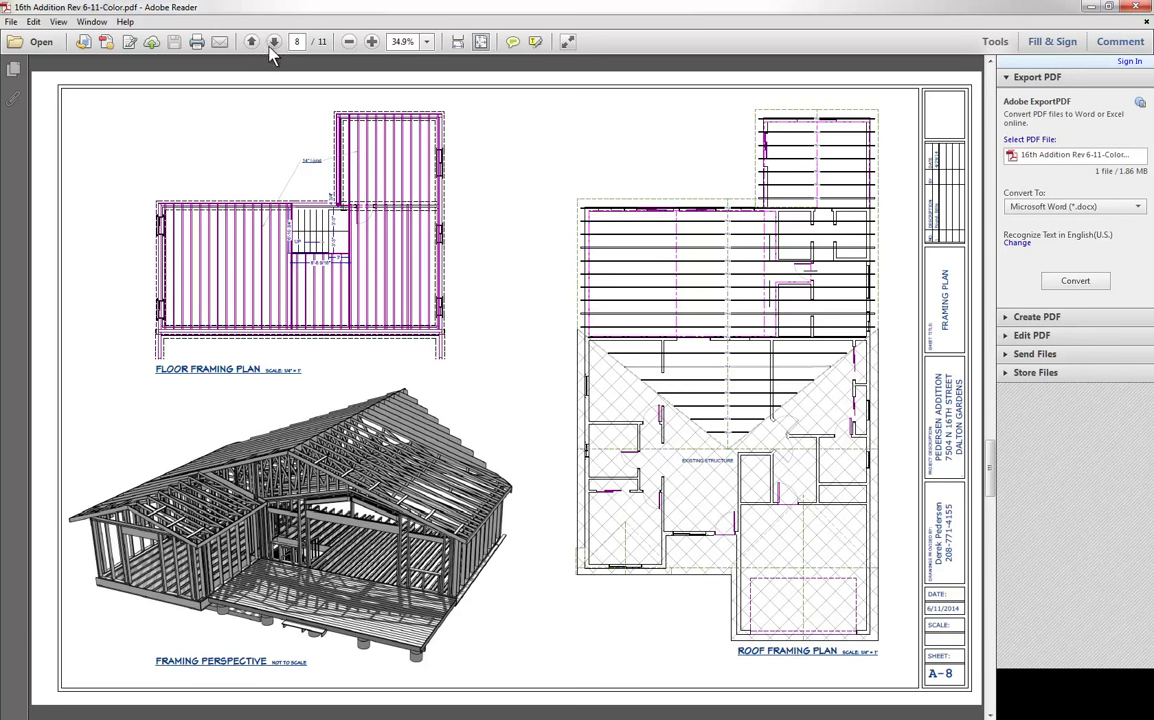
pyautogui.click(274, 44)
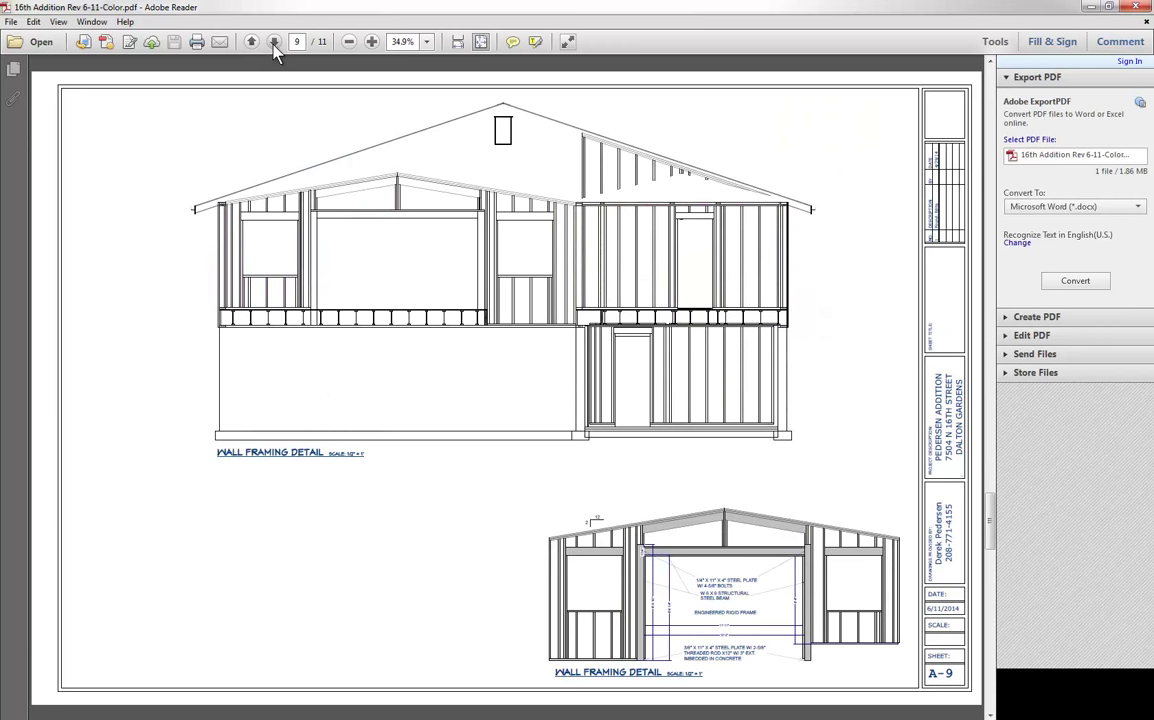
pyautogui.click(274, 44)
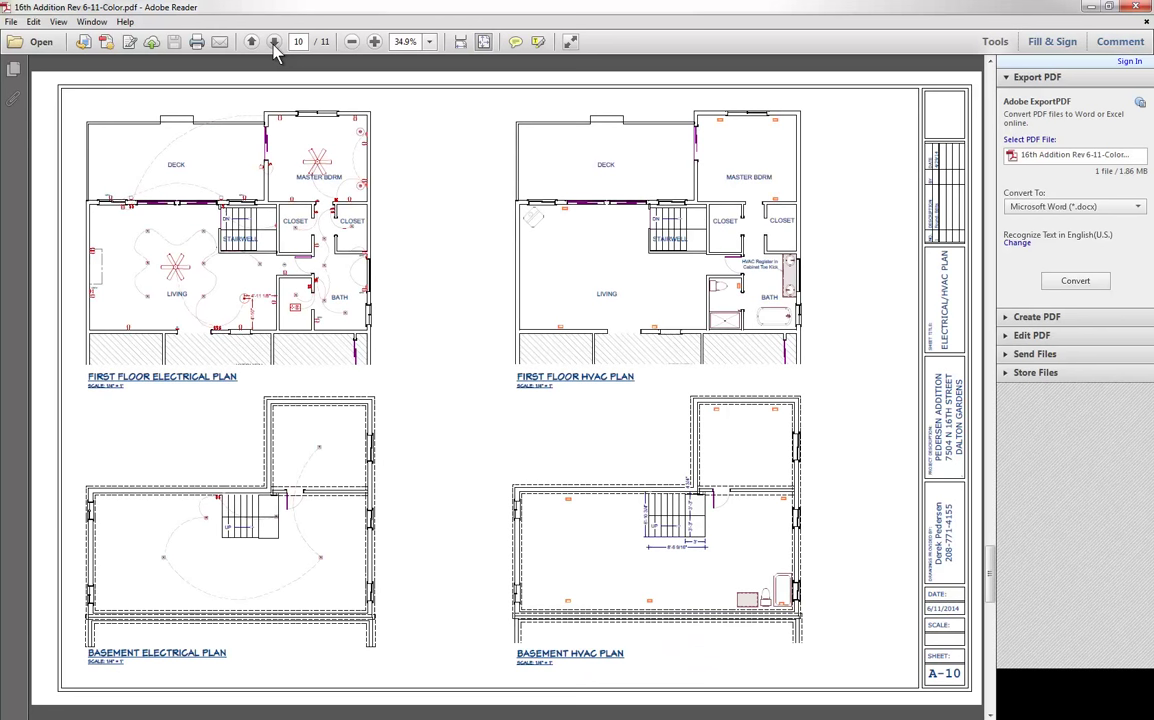
pyautogui.click(274, 44)
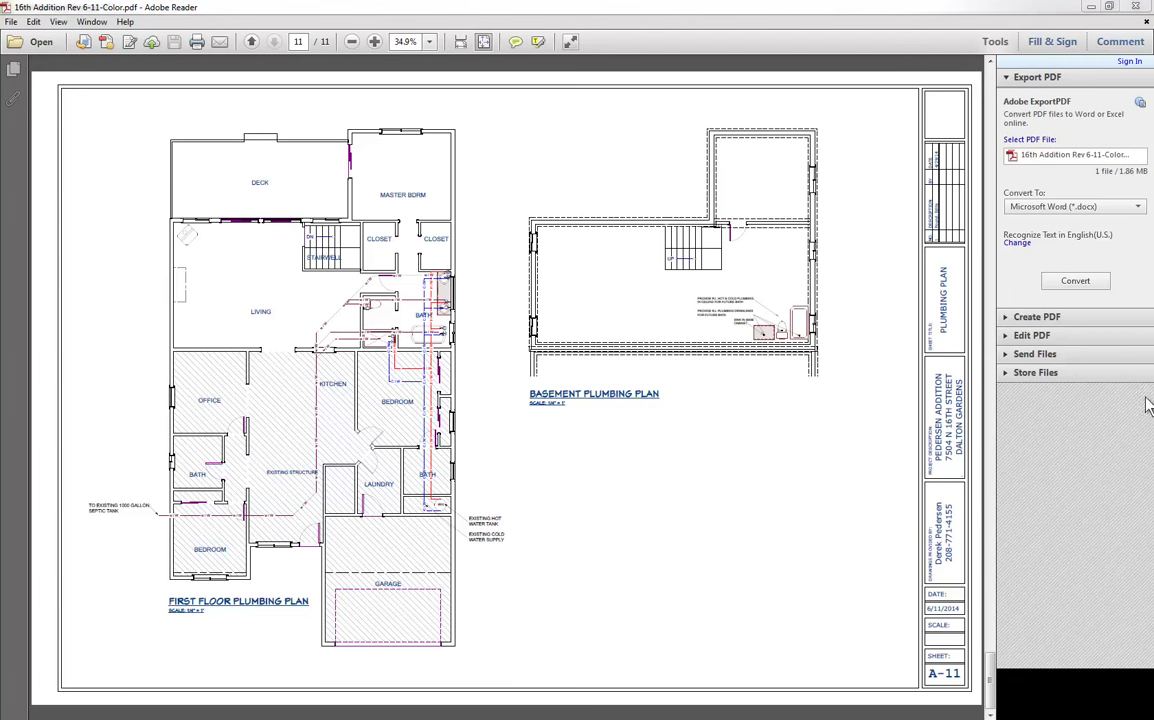
# Return to Chief Architect and change the floor plan's active layer set to Plan View Set
pyautogui.click(1091, 6)
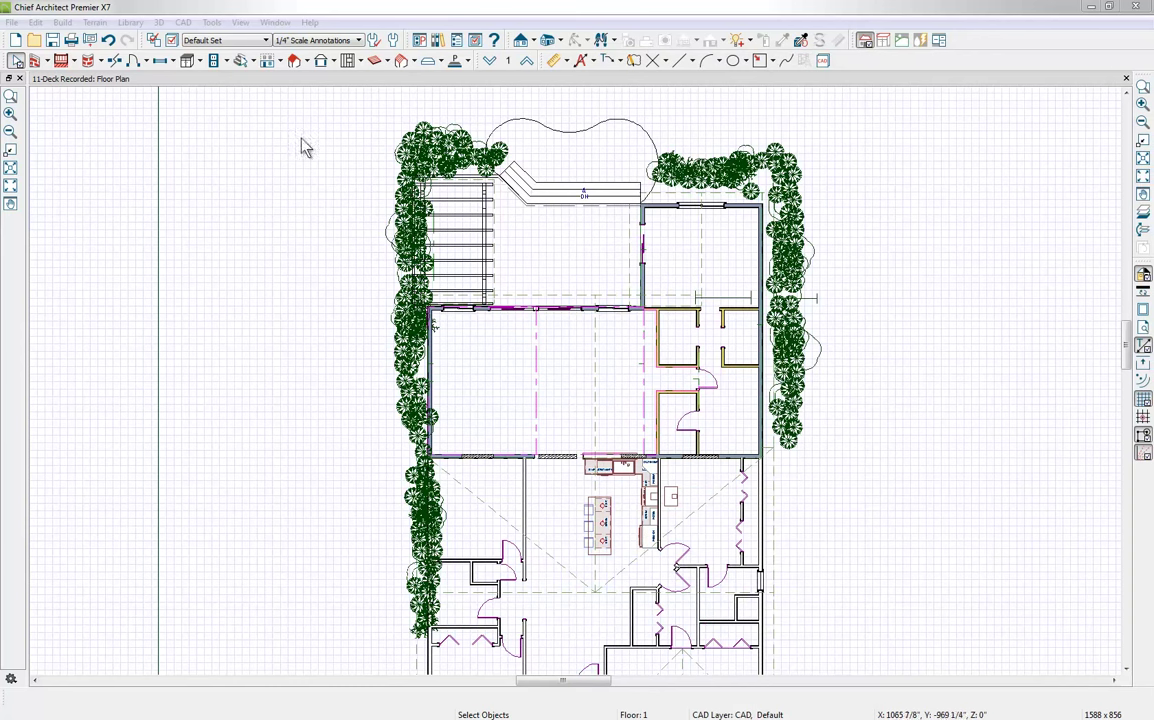
pyautogui.click(240, 40)
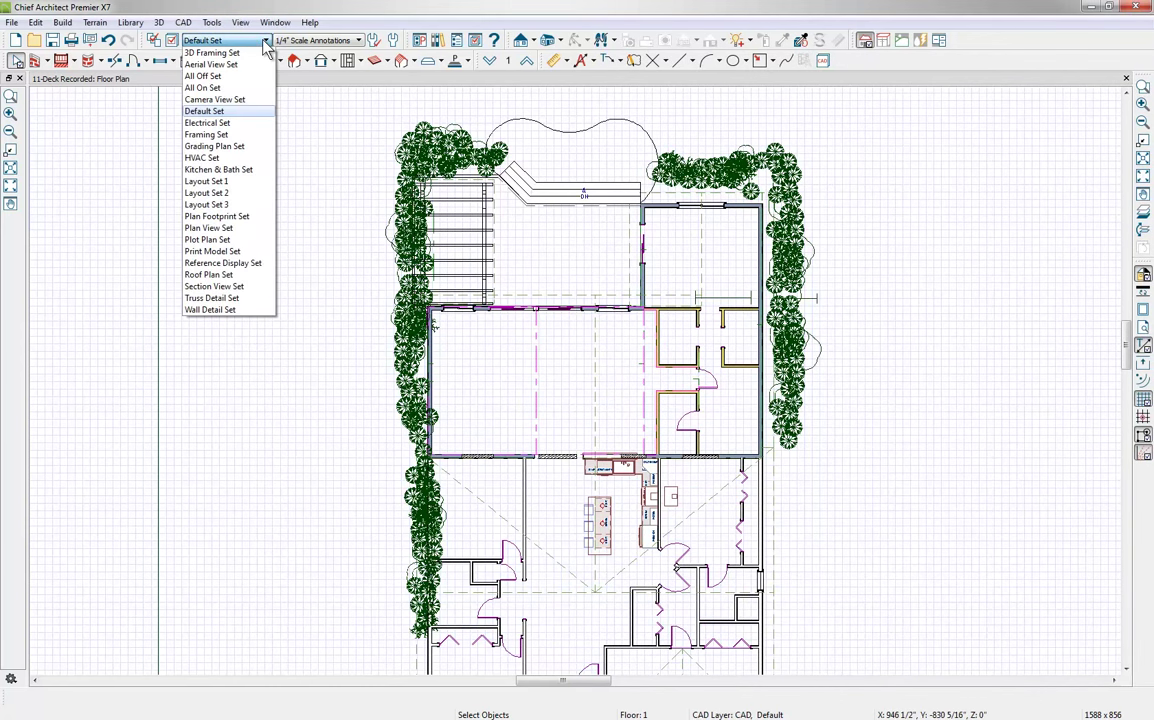
pyautogui.click(213, 230)
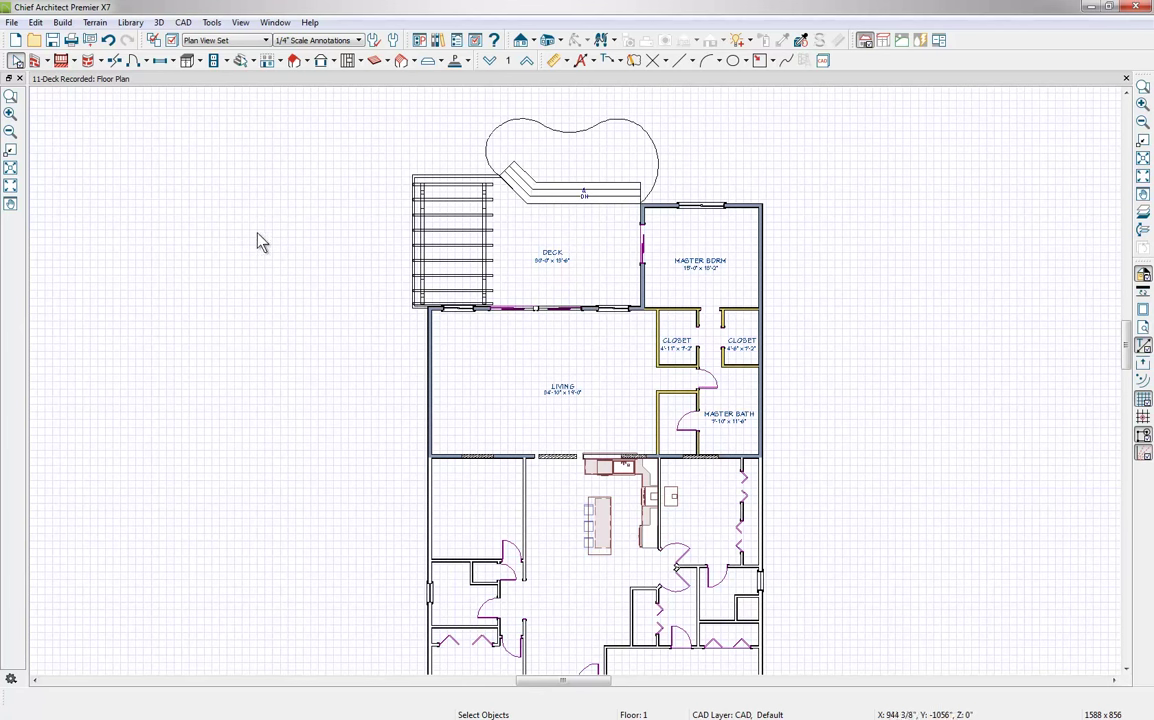
# Generate automatic exterior dimensions for the floor plan and move the dimension lines above the master bedroom farther out from the house
pyautogui.moveTo(290, 262); pyautogui.dragTo(280, 292, button='middle')
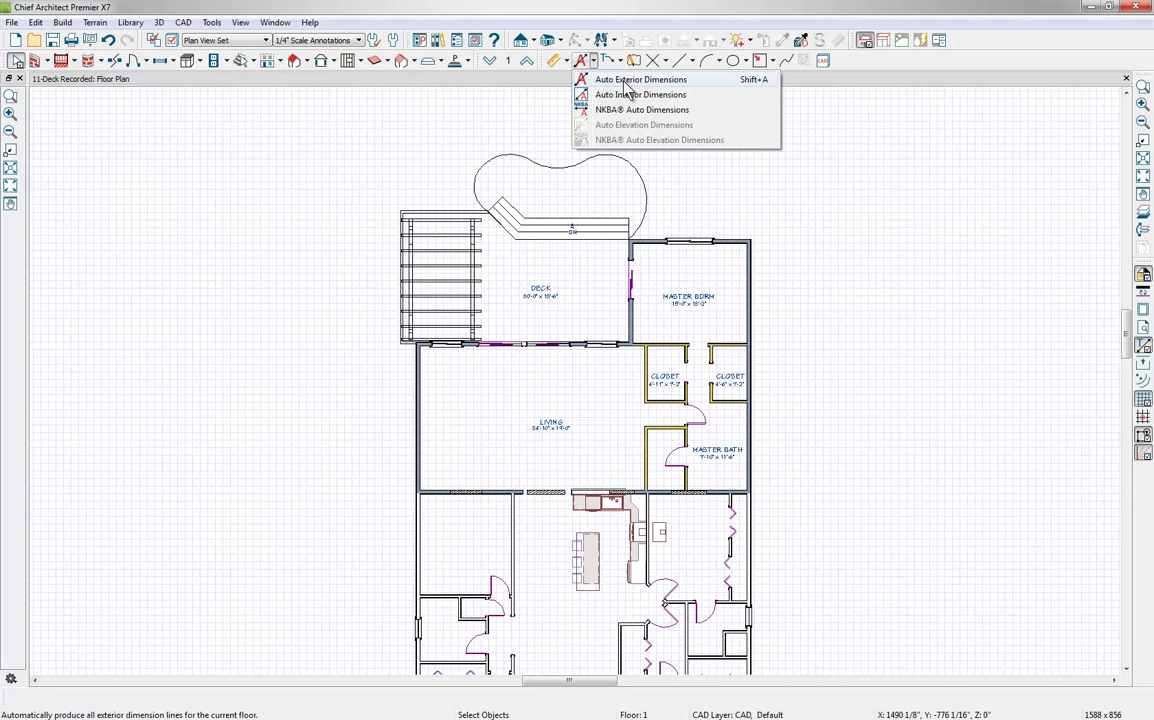
pyautogui.click(628, 81)
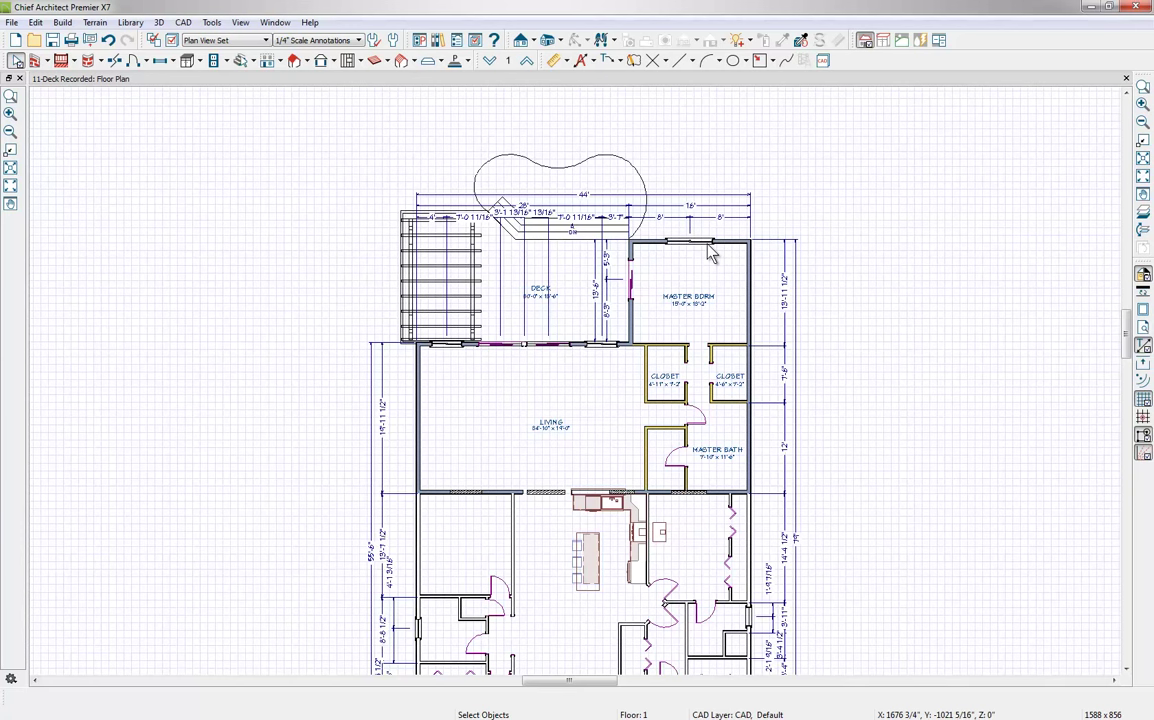
pyautogui.click(704, 194)
pyautogui.moveTo(704, 194)
pyautogui.mouseDown()
pyautogui.moveTo(706, 148)
pyautogui.moveTo(705, 171)
pyautogui.mouseUp()
pyautogui.moveTo(713, 218)
pyautogui.mouseDown()
pyautogui.moveTo(707, 185)
pyautogui.moveTo(705, 200)
pyautogui.mouseUp()
# Remove the extension lines of both living room sliding doors from the innermost dimension line above the deck
pyautogui.click(707, 217)
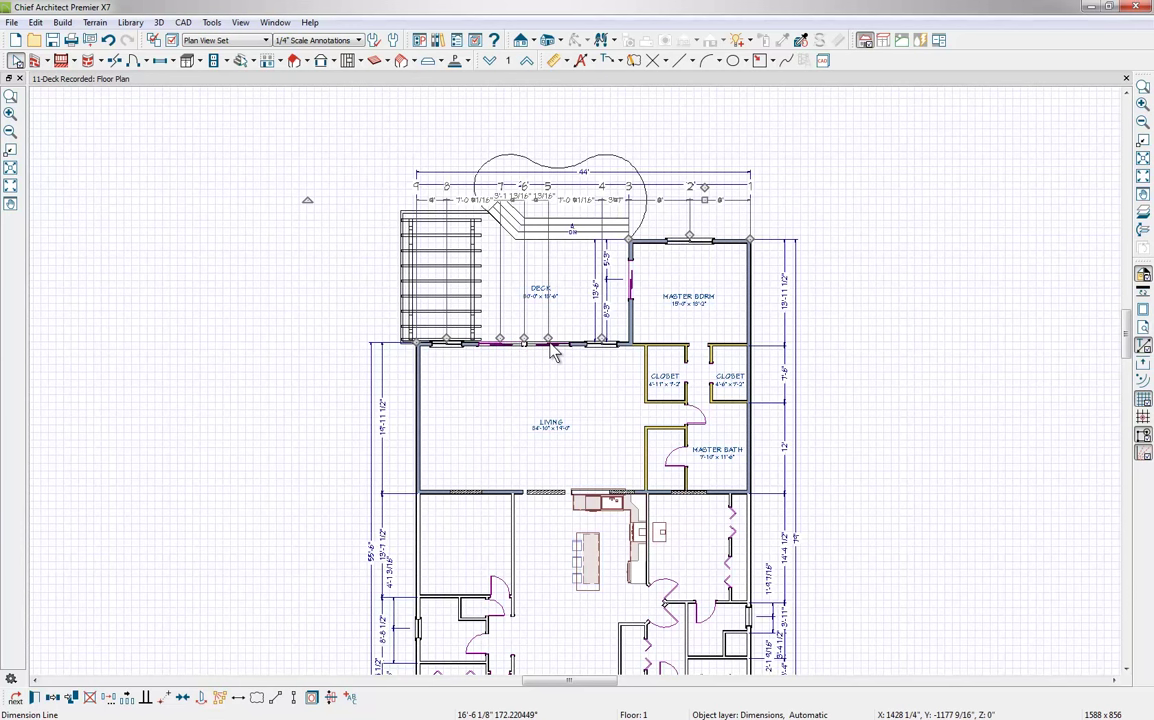
pyautogui.moveTo(553, 350); pyautogui.dragTo(285, 345)
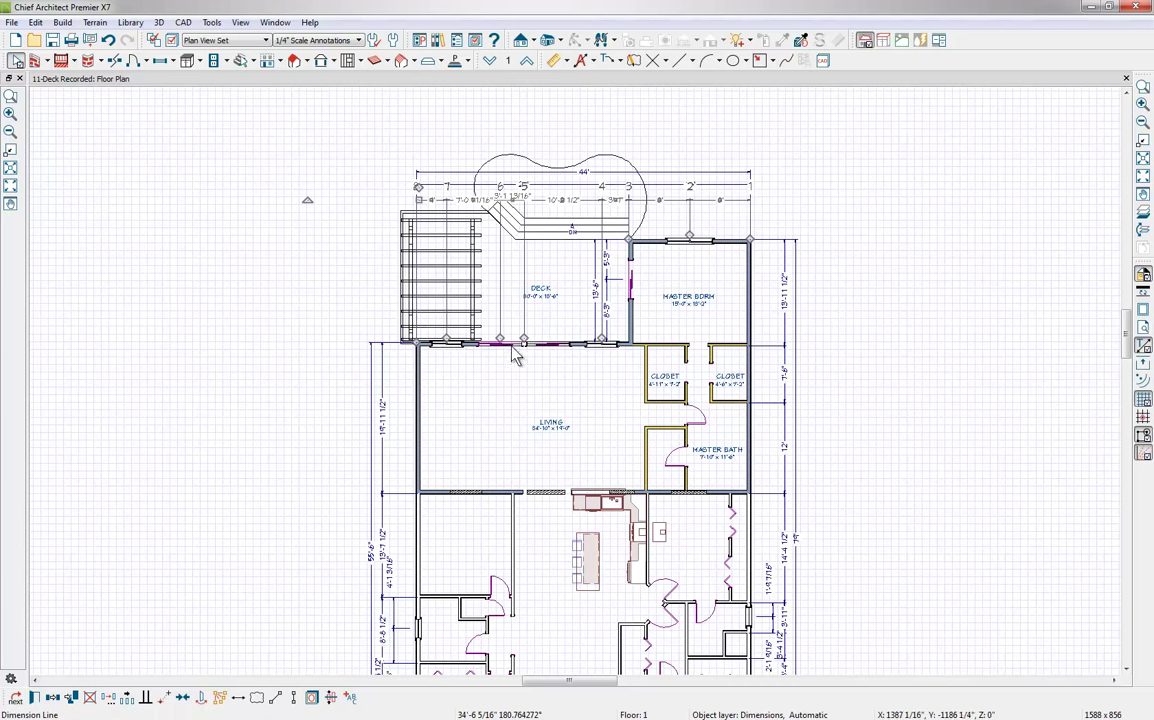
pyautogui.moveTo(500, 338); pyautogui.dragTo(278, 399)
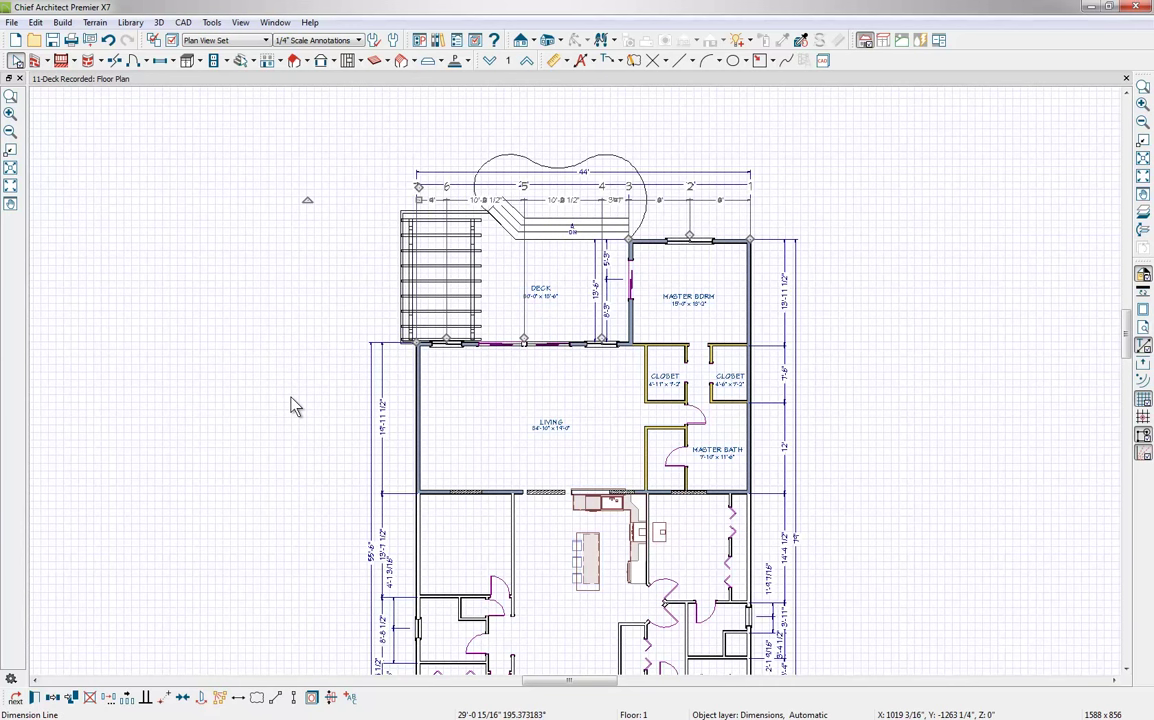
# Add the right-hand sliding door back to the innermost dimension line above the deck
pyautogui.click(540, 212)
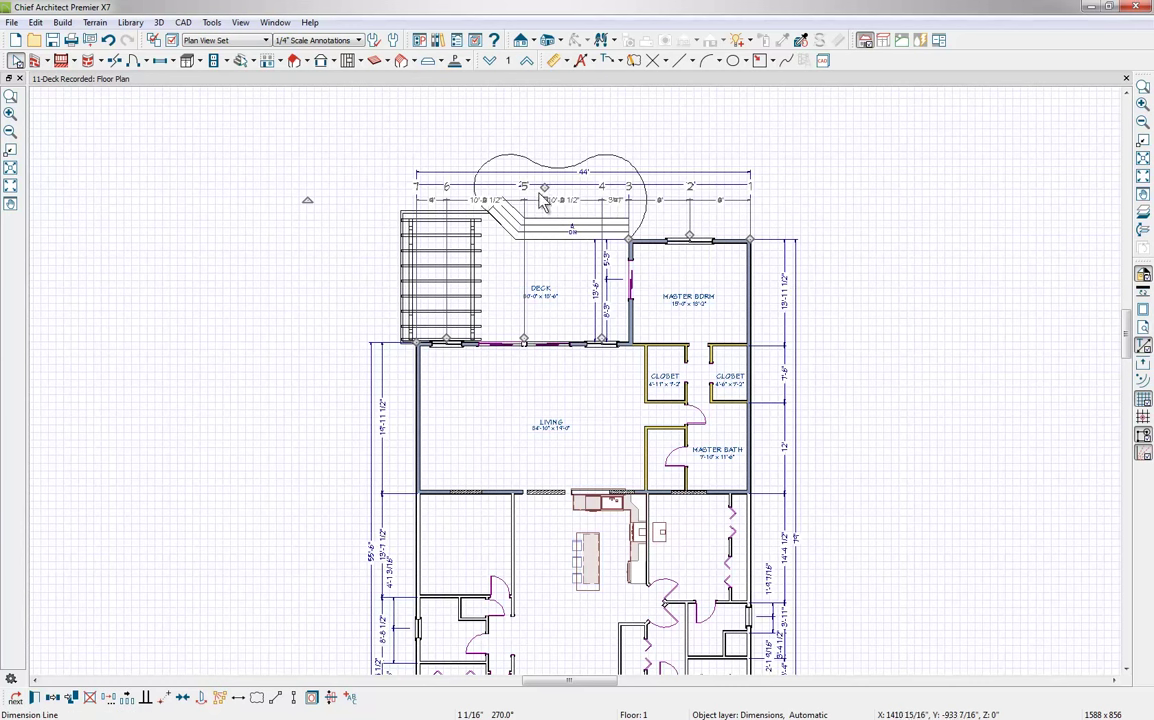
pyautogui.moveTo(545, 196); pyautogui.dragTo(544, 341)
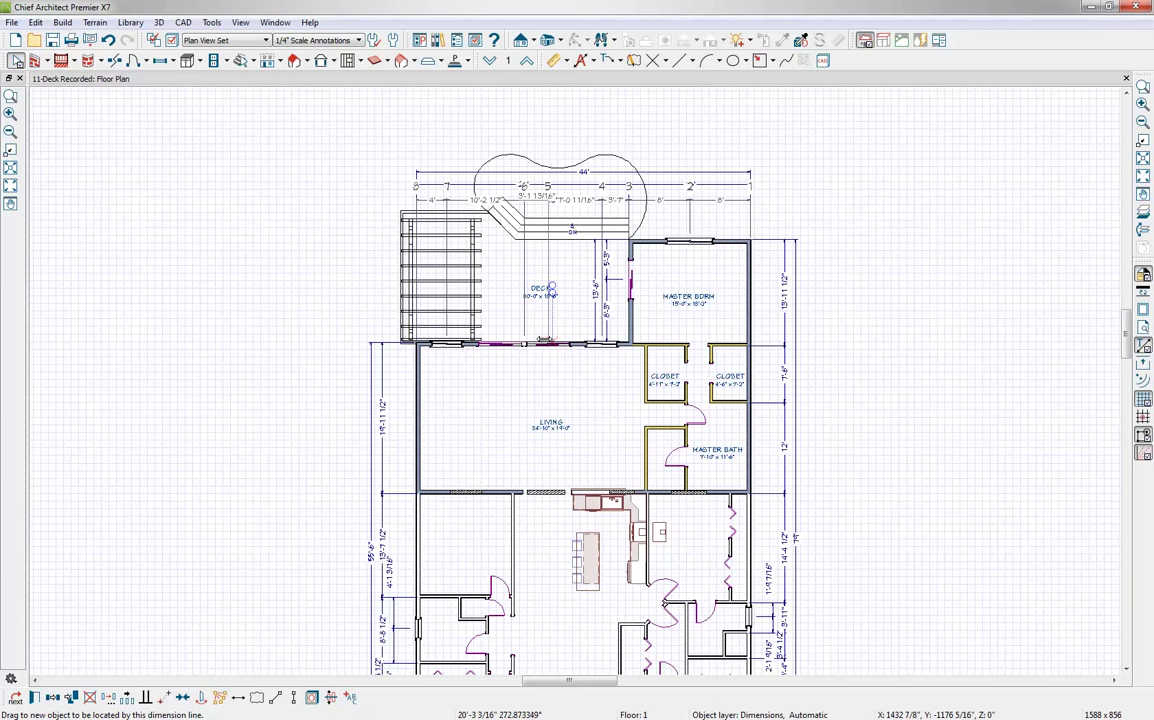
pyautogui.press('Escape')
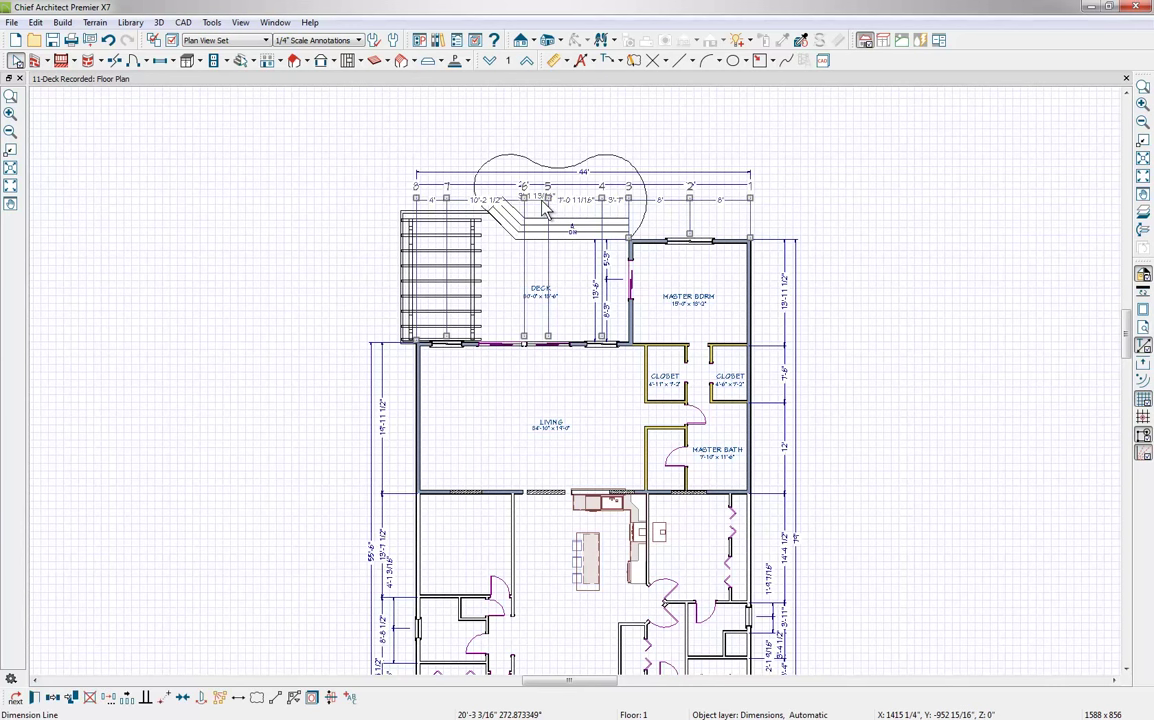
# Remove the right-hand sliding door's extension line from the innermost dimension line again and move that line closer to the 28' dimension line
pyautogui.click(515, 216)
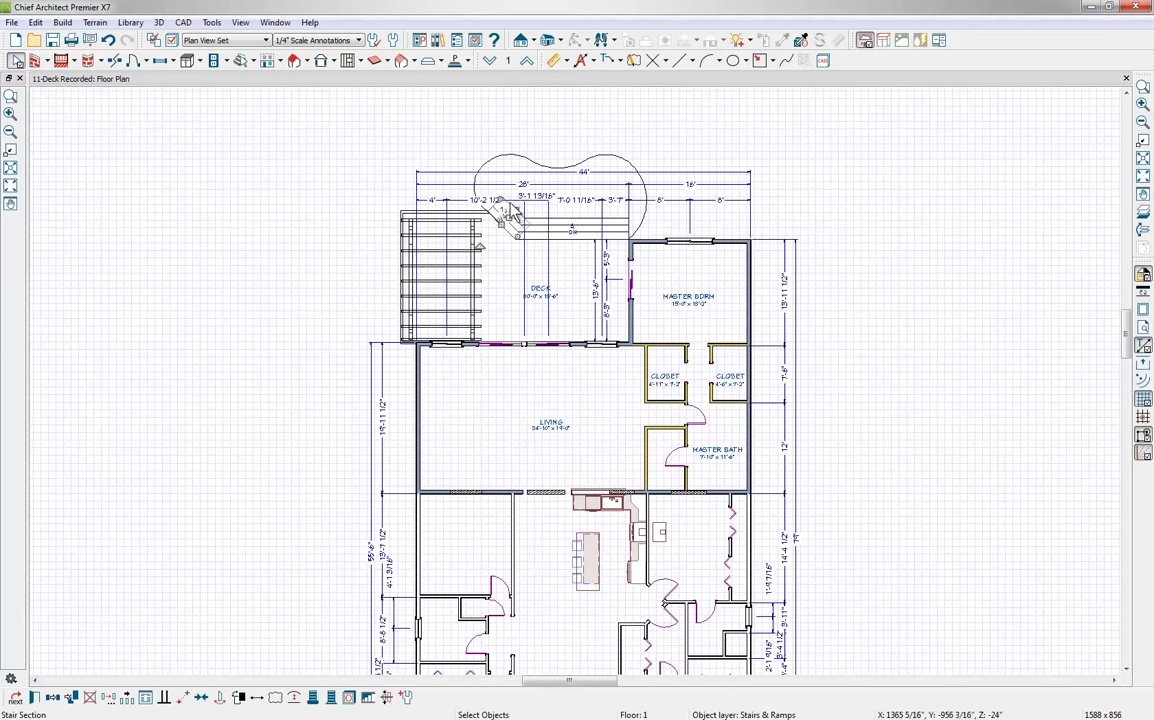
pyautogui.click(642, 204)
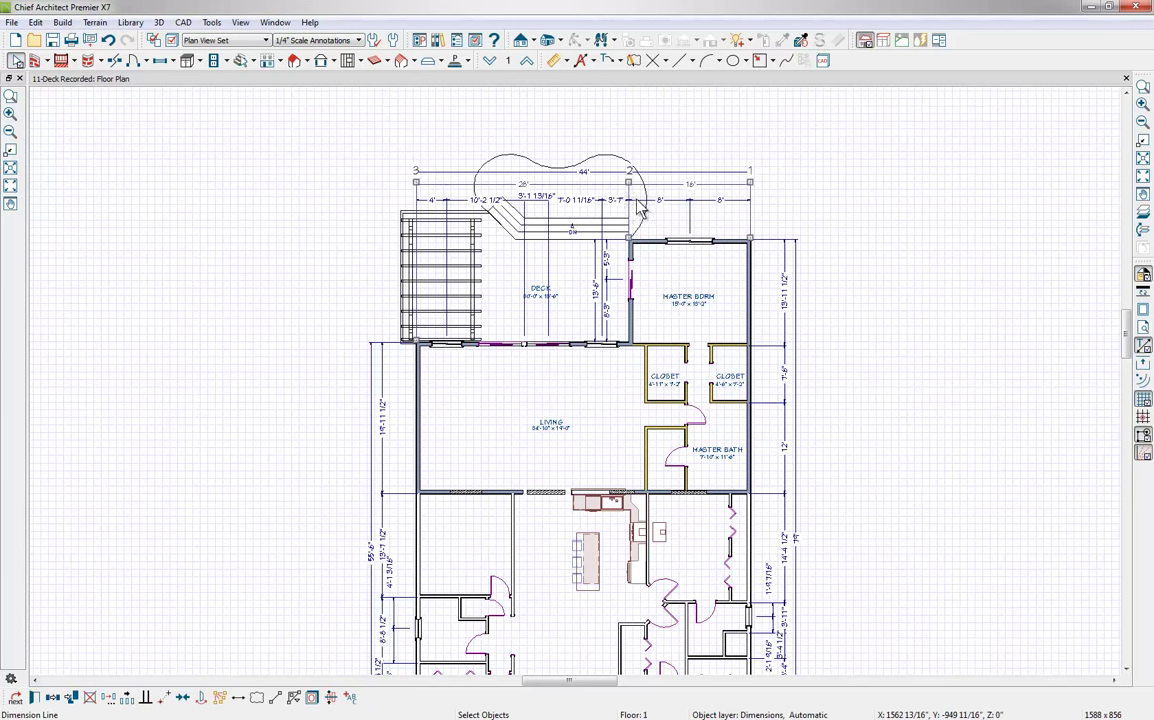
pyautogui.click(638, 200)
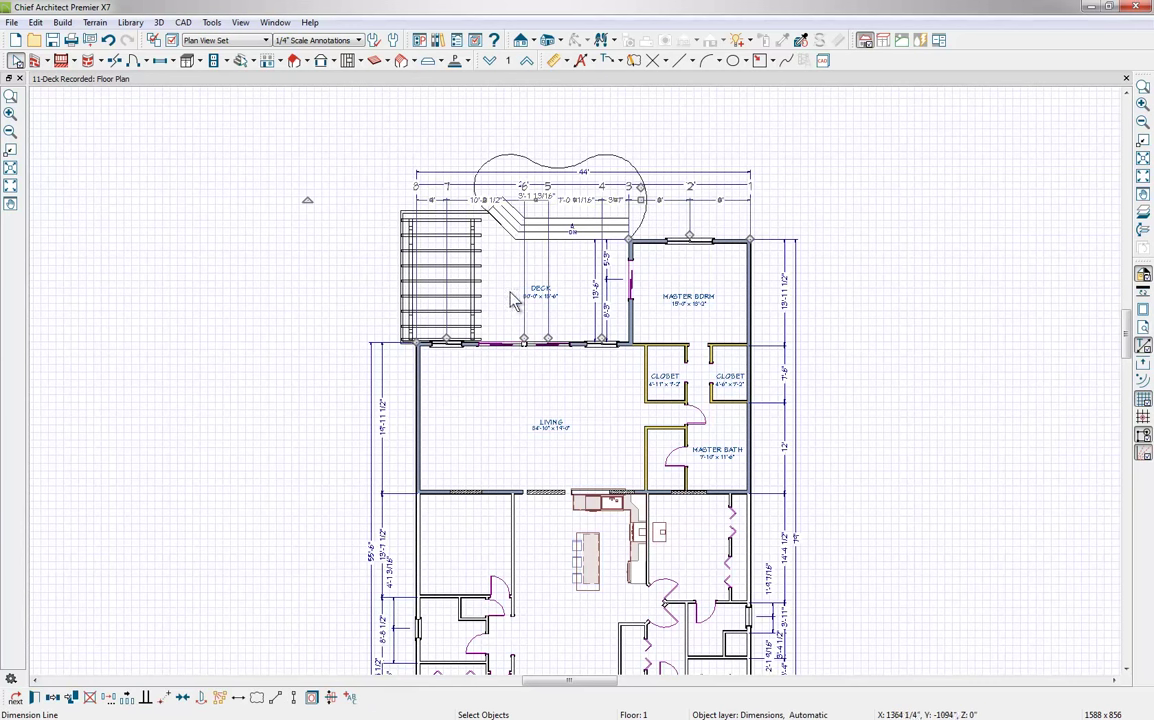
pyautogui.moveTo(395, 348); pyautogui.dragTo(291, 394)
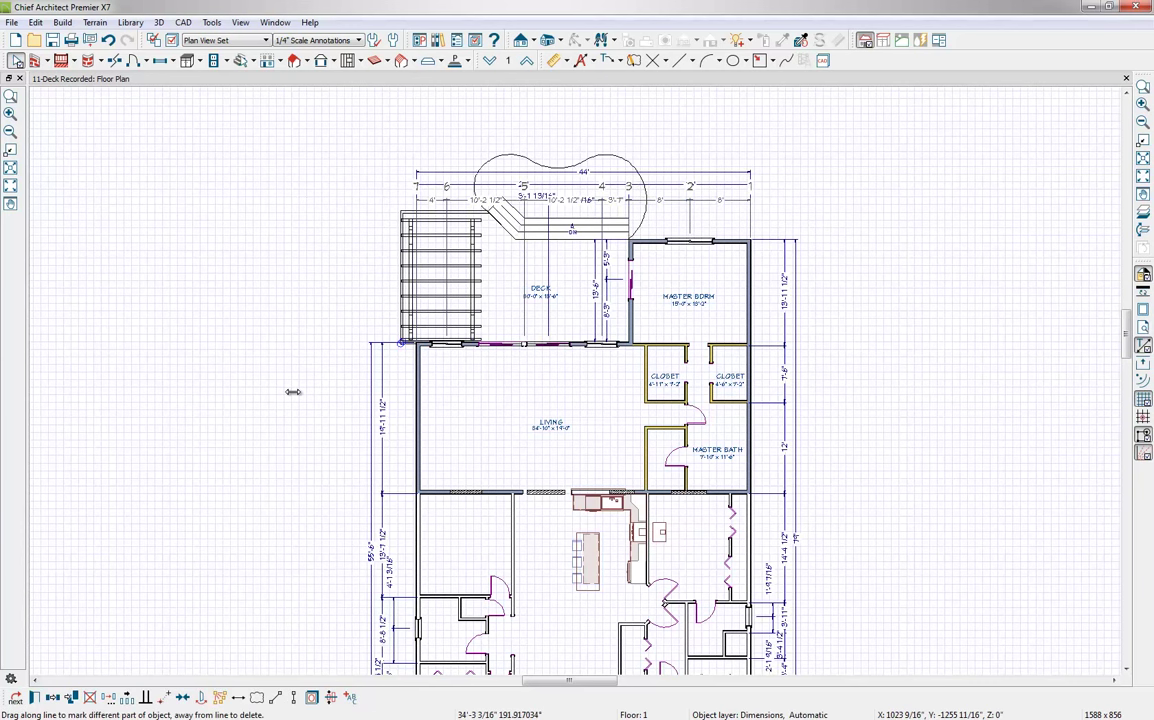
pyautogui.hotkey('ctrl', 'z')
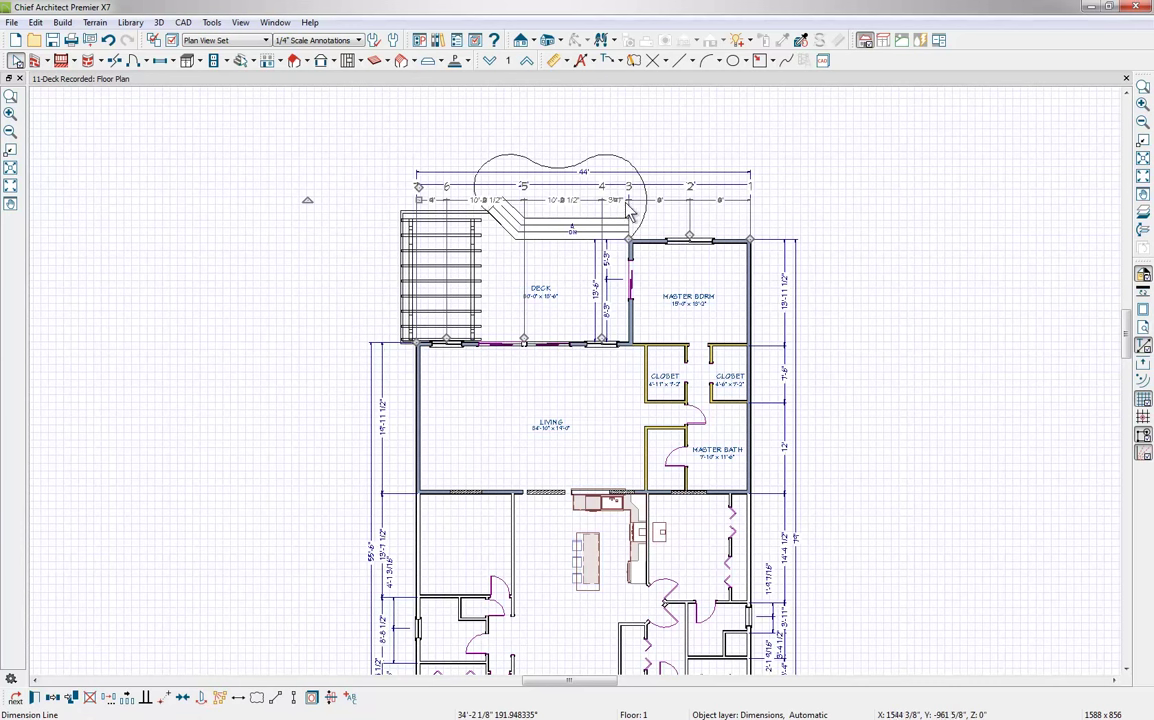
pyautogui.moveTo(589, 200); pyautogui.dragTo(589, 191)
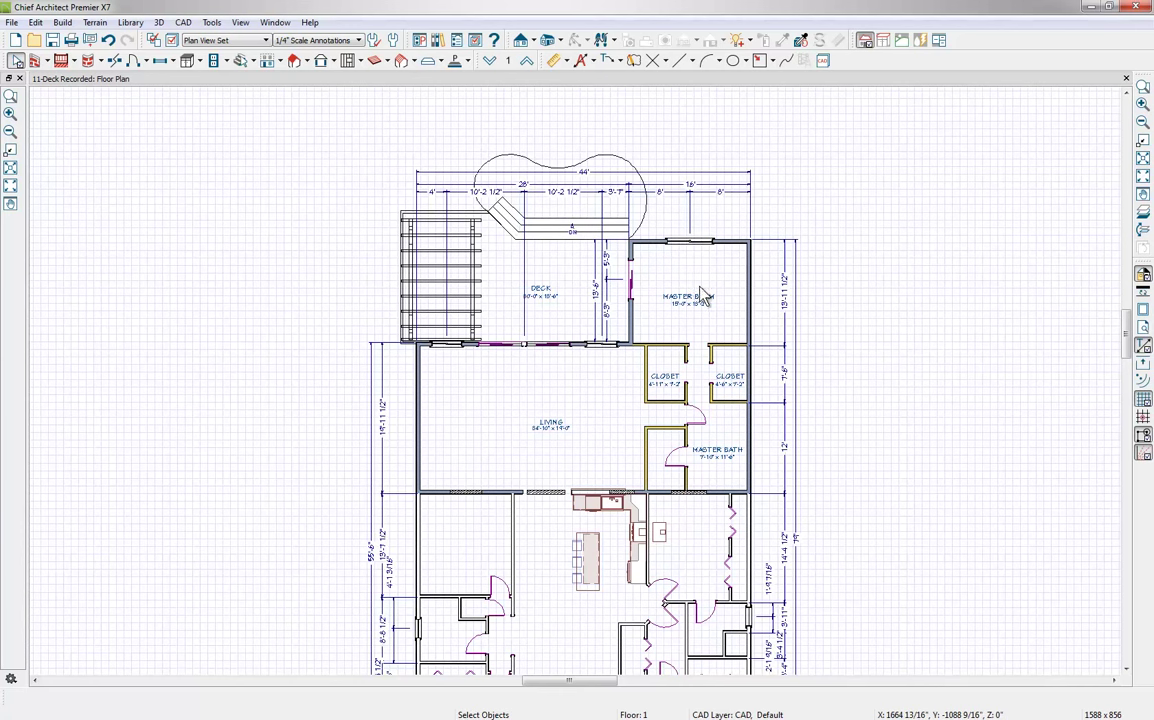
# Send the entire floor plan to page 1 of a new layout at 1/4 in = 1 ft, without copying the active layer set
pyautogui.click(90, 44)
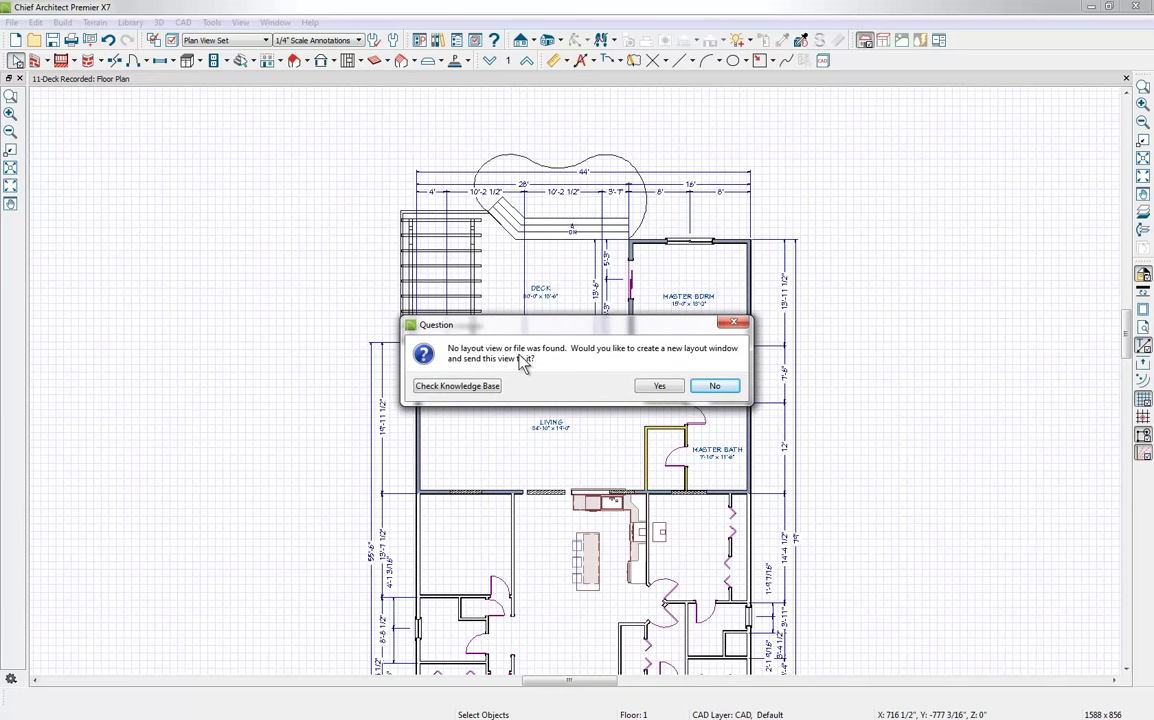
pyautogui.click(660, 387)
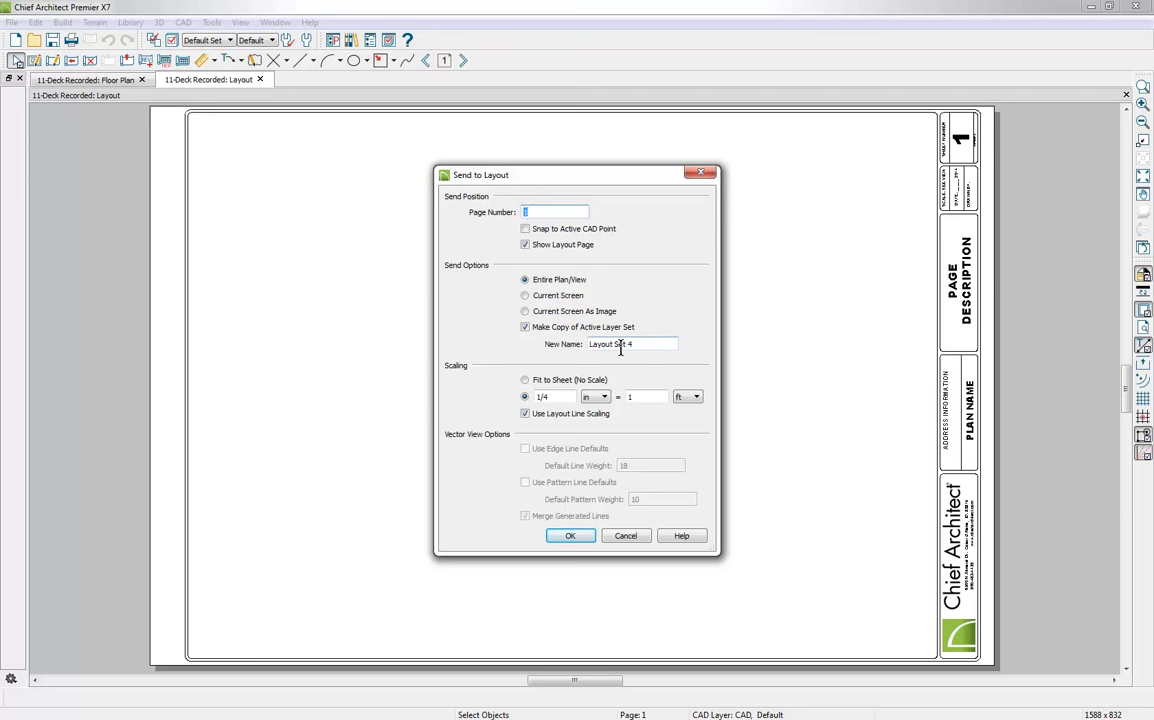
pyautogui.click(525, 327)
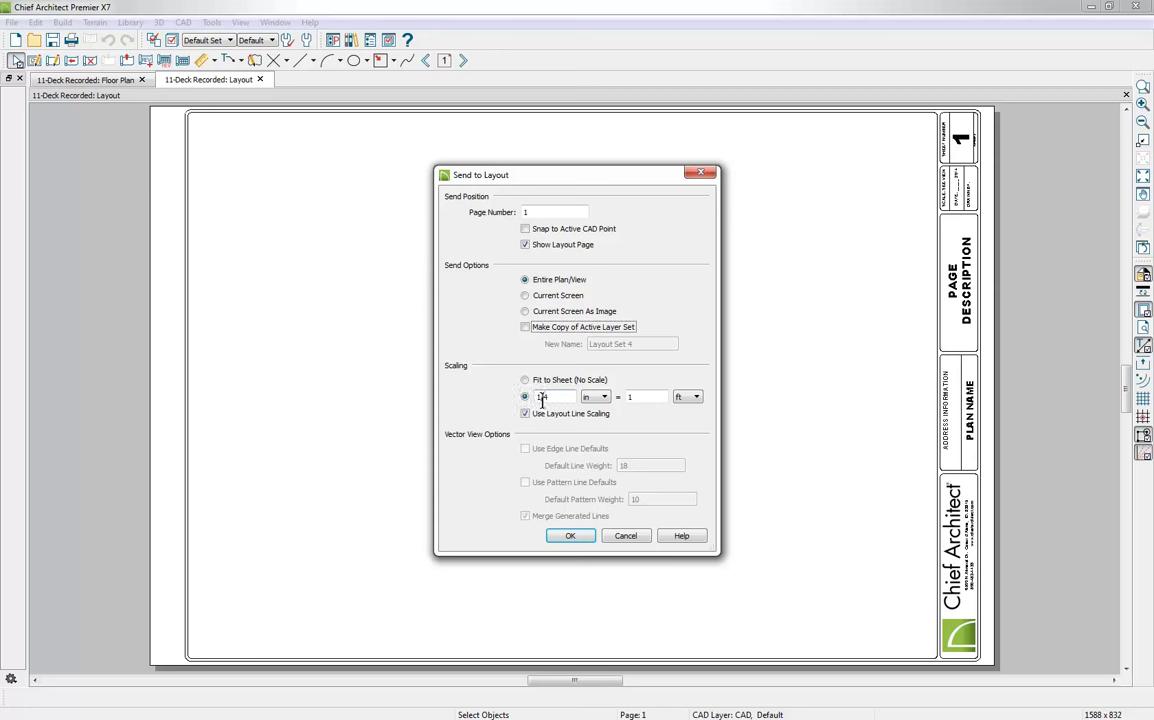
pyautogui.click(597, 399)
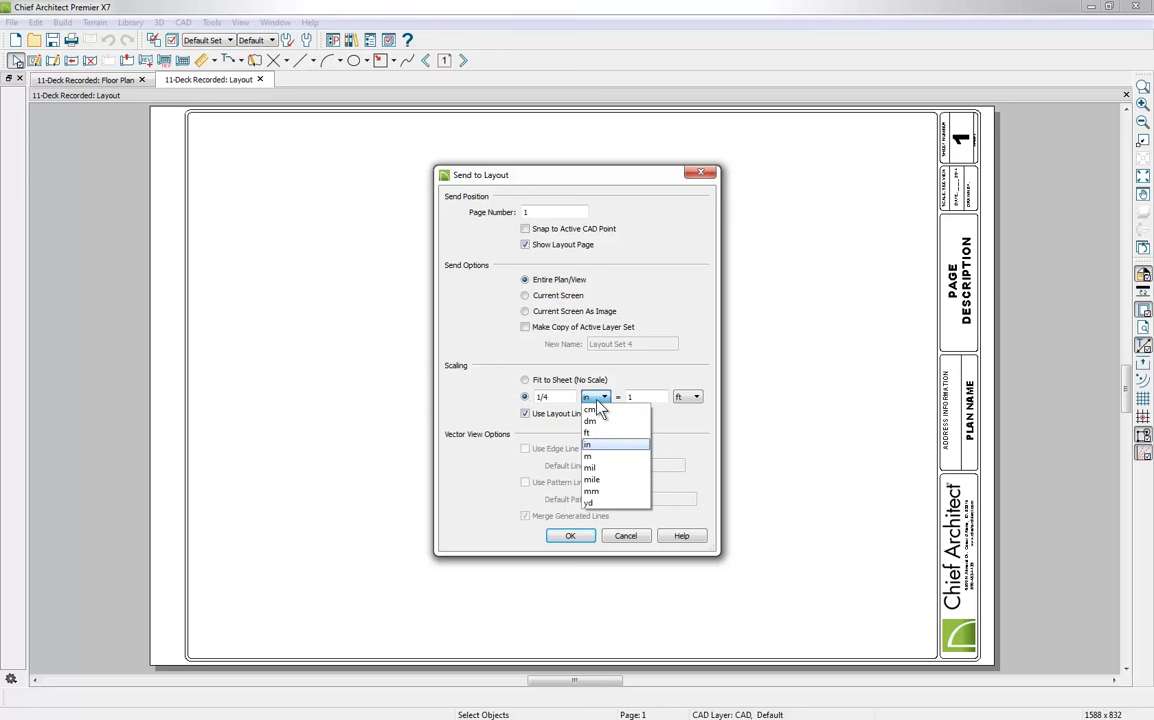
pyautogui.click(597, 400)
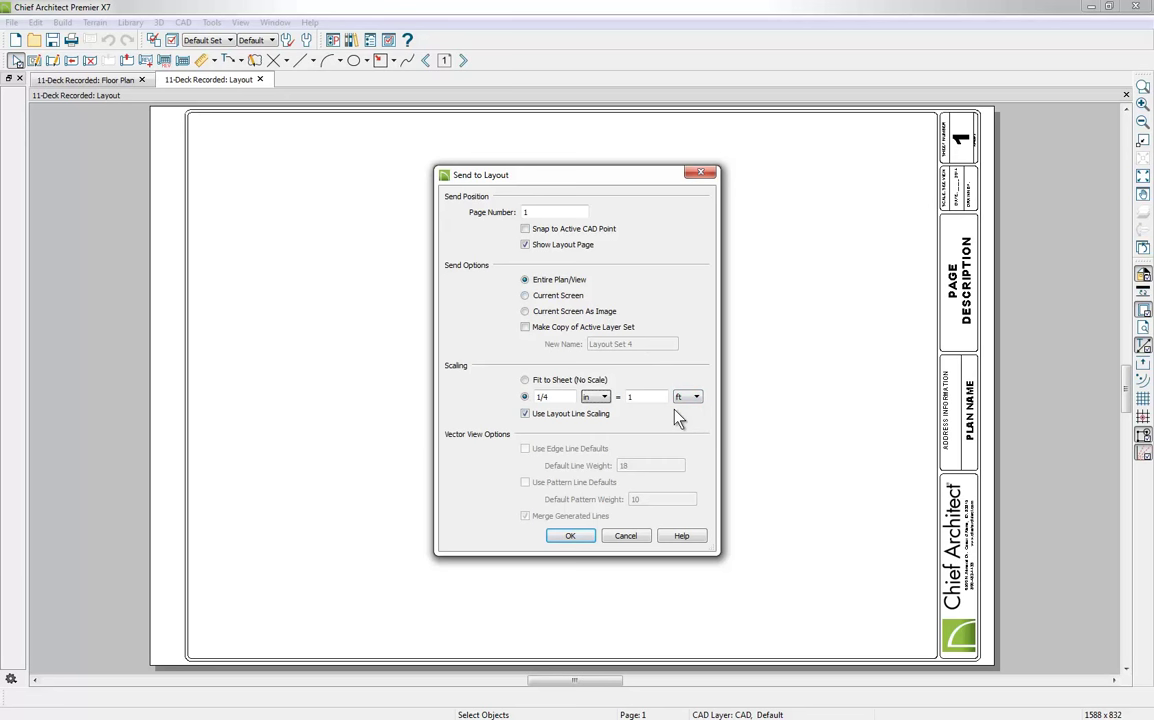
pyautogui.click(584, 538)
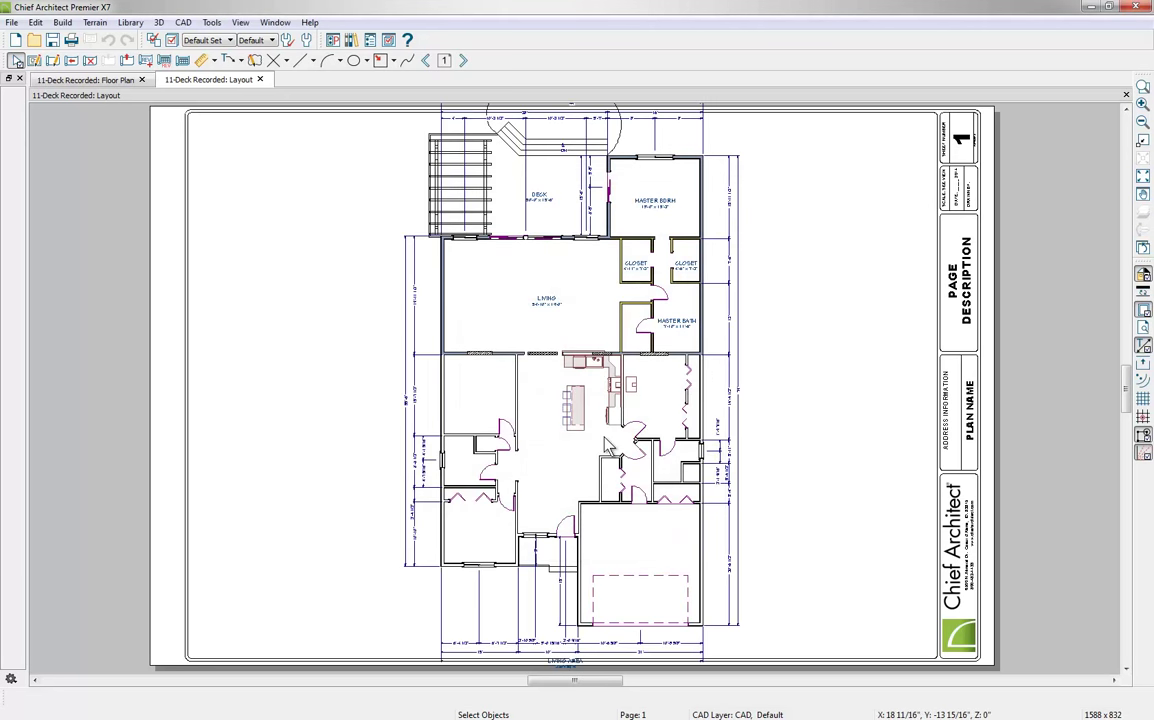
pyautogui.scroll(-1, 607, 447)
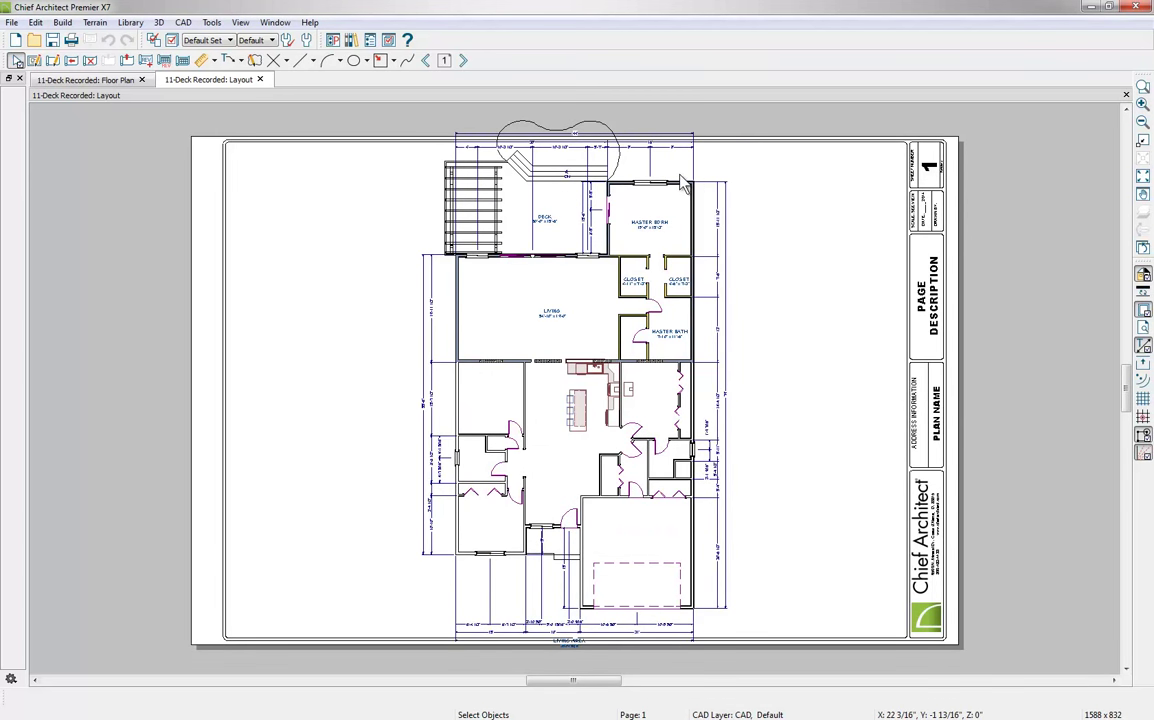
# Try rotating the floor plan's layout box 90° to lie lengthwise on the sheet, and turn it back upright
pyautogui.scroll(6, 730, 412)
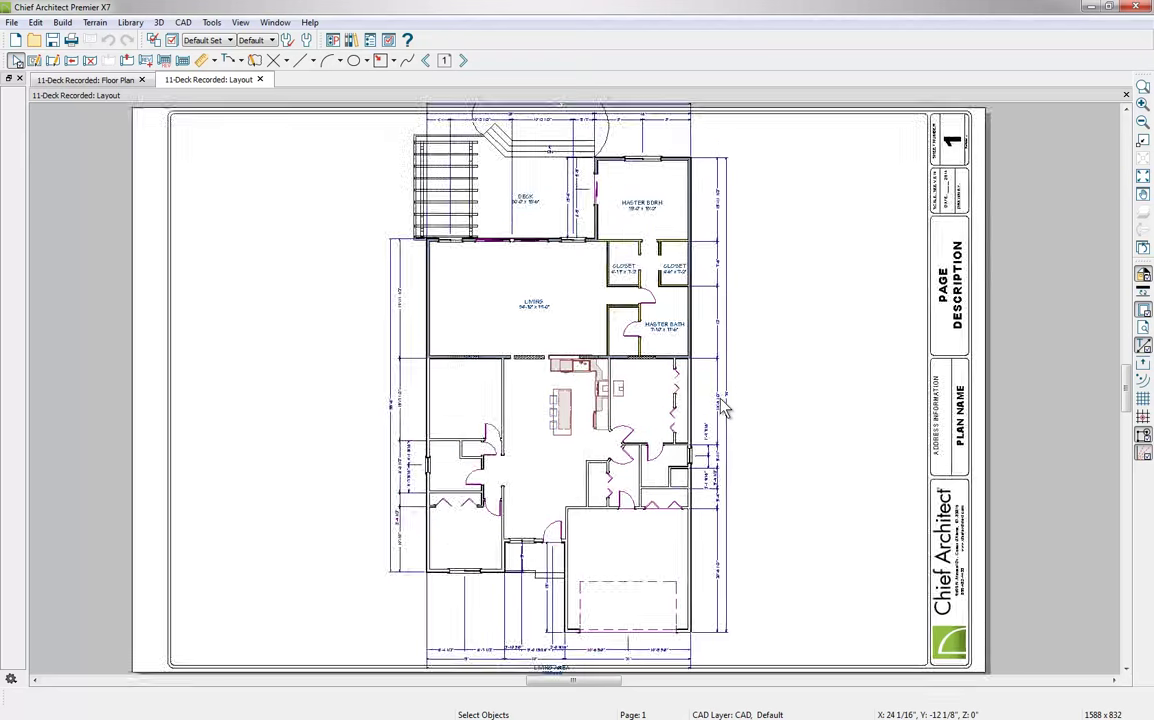
pyautogui.scroll(-5, 740, 405)
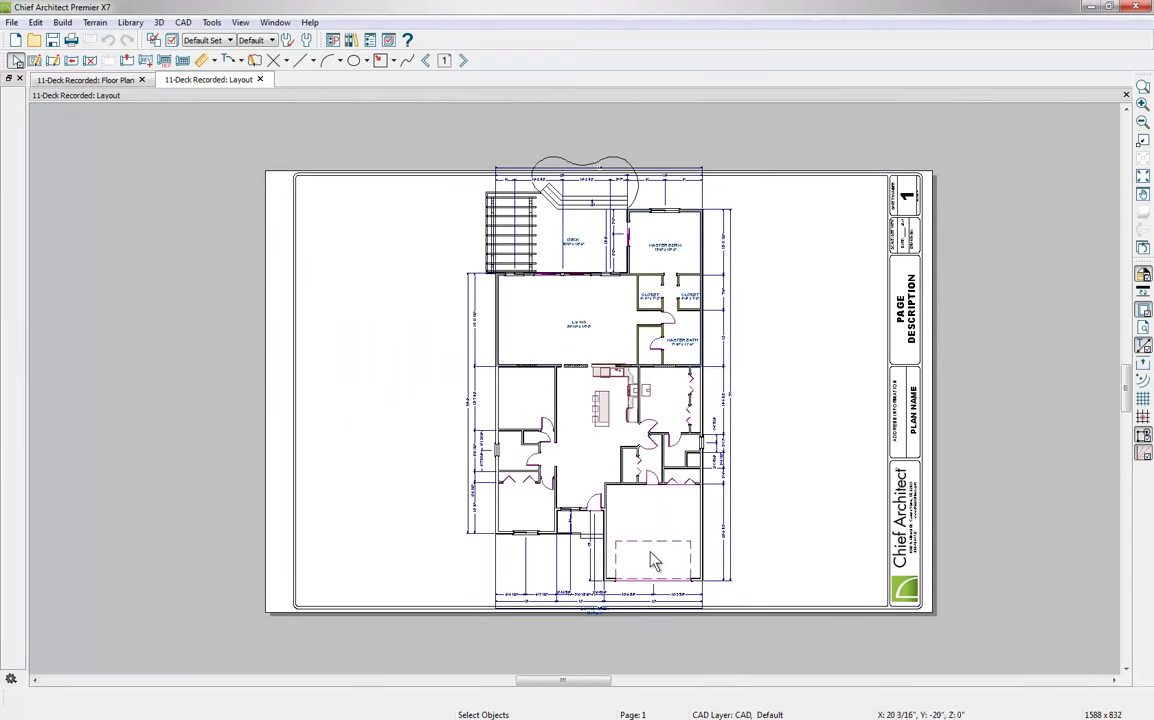
pyautogui.click(642, 387)
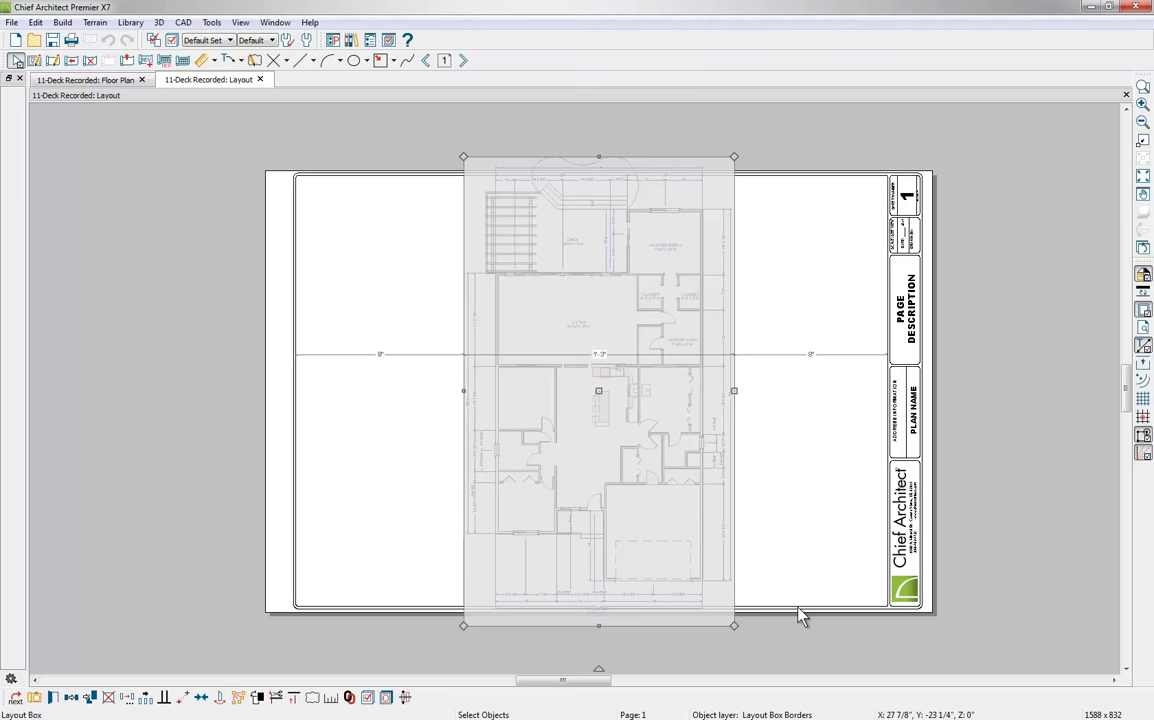
pyautogui.moveTo(597, 671); pyautogui.dragTo(823, 403)
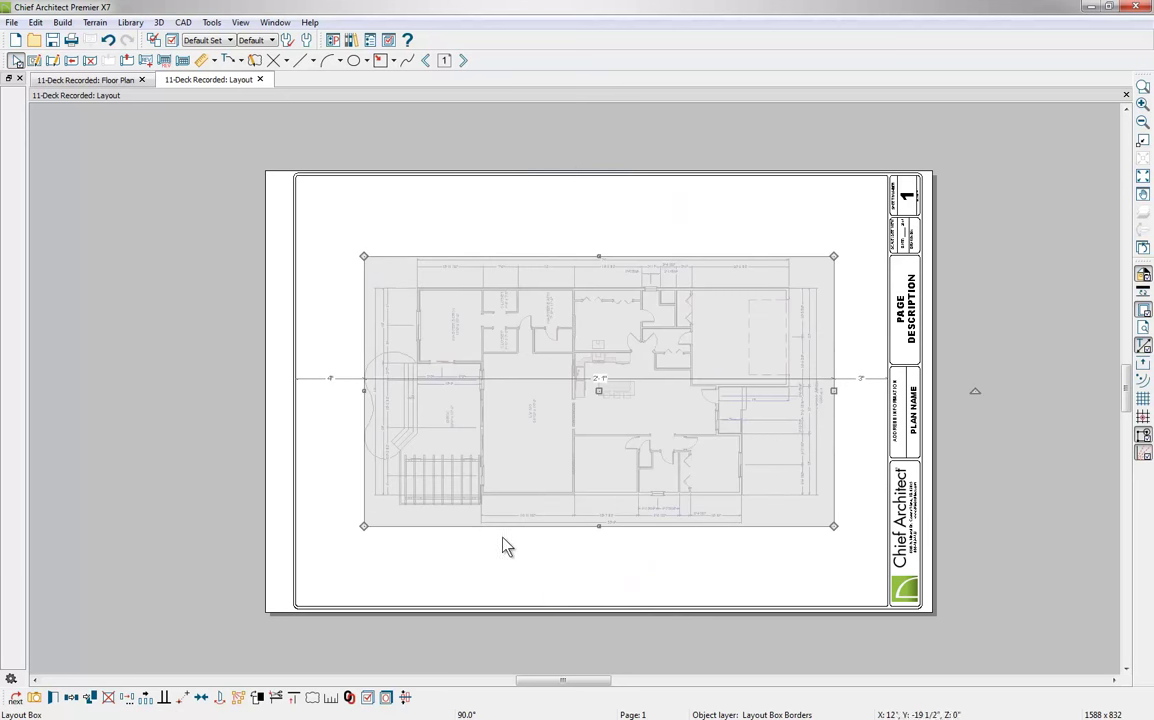
pyautogui.moveTo(976, 392); pyautogui.dragTo(614, 598)
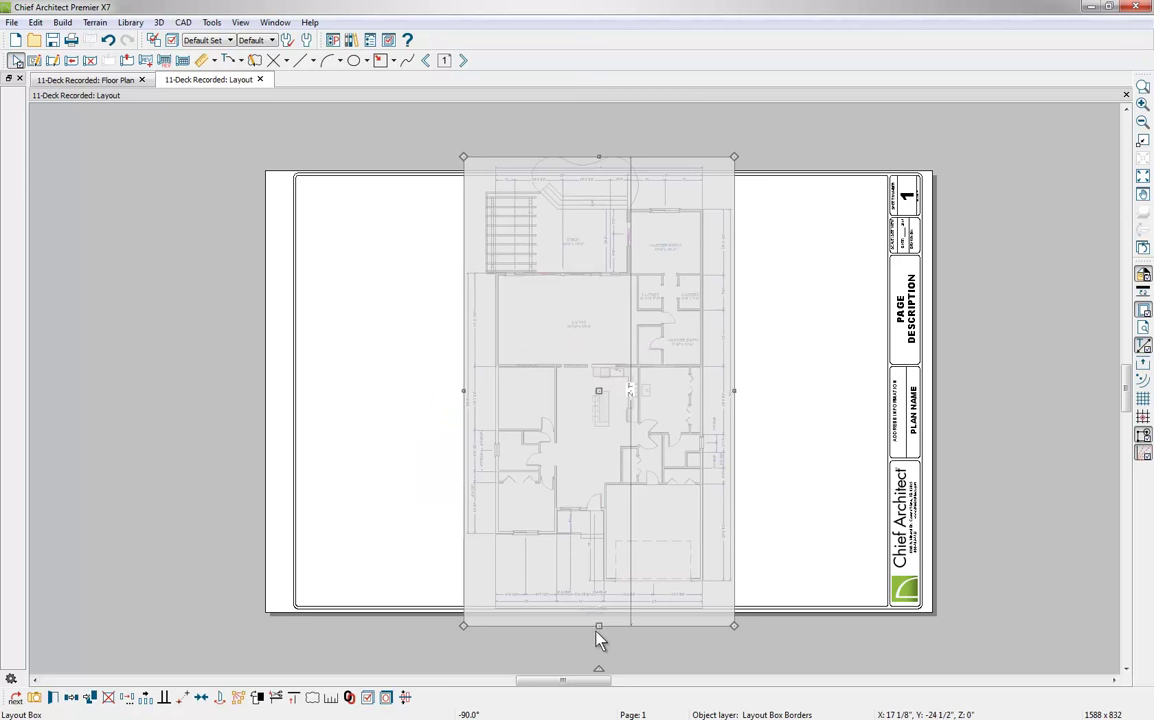
# Crop the front part of the house out of the floor plan's layout box and move the box to the sheet's upper-left area
pyautogui.moveTo(598, 625); pyautogui.dragTo(604, 438)
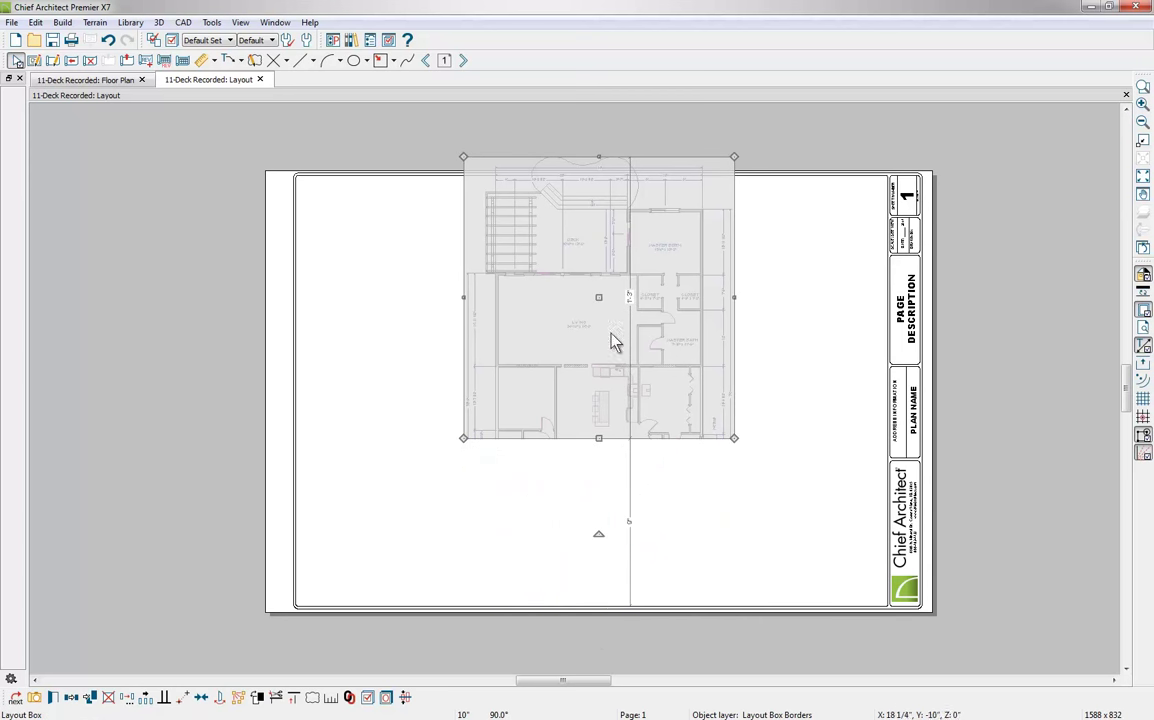
pyautogui.moveTo(600, 298); pyautogui.dragTo(448, 335)
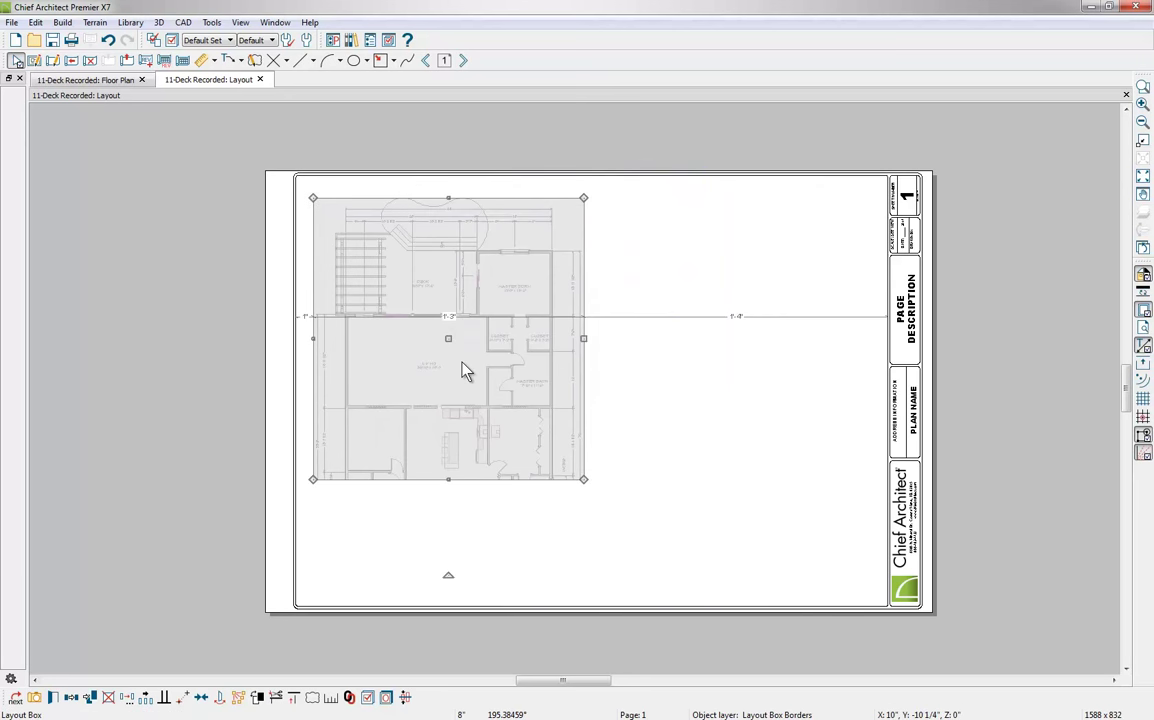
pyautogui.press('Escape')
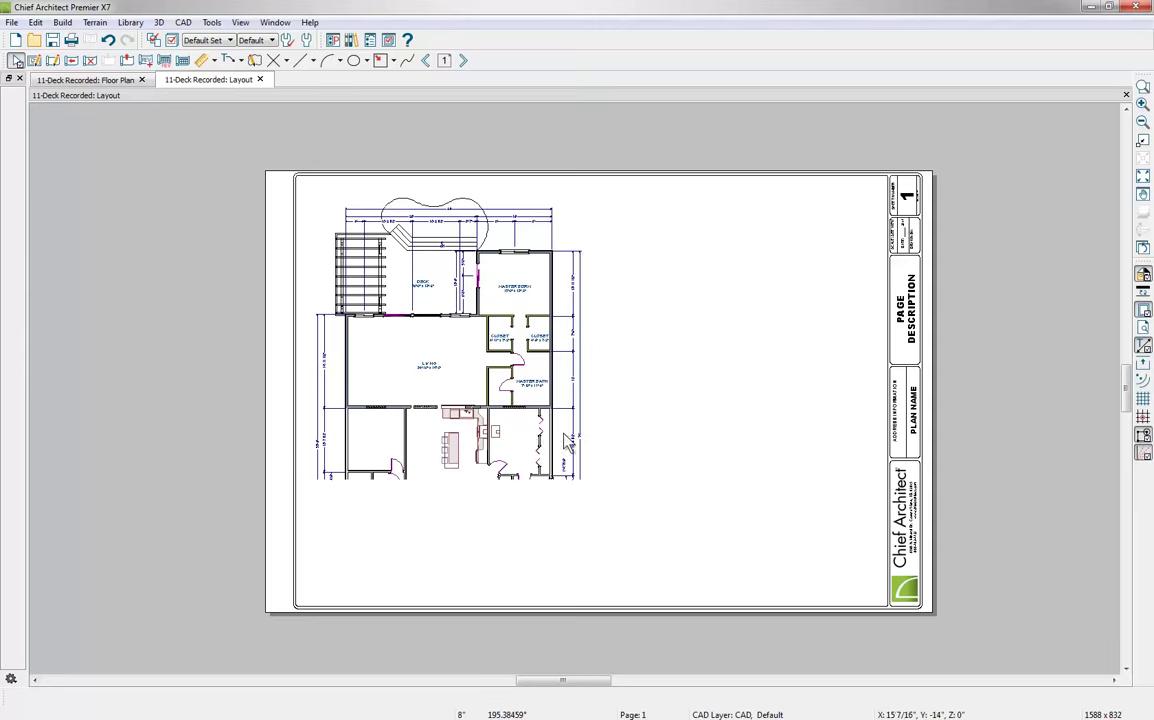
# Show floor 0 of the floor plan with the Default Set layer set and add automatic exterior dimensions to the foundation
pyautogui.click(90, 82)
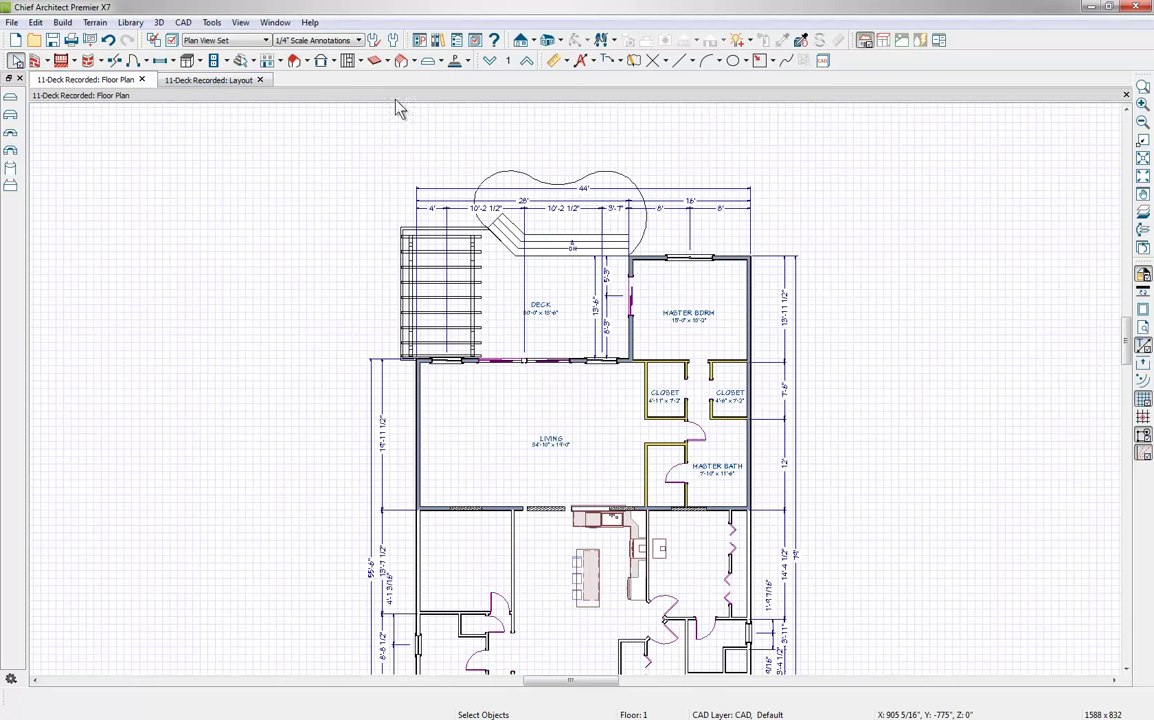
pyautogui.click(491, 62)
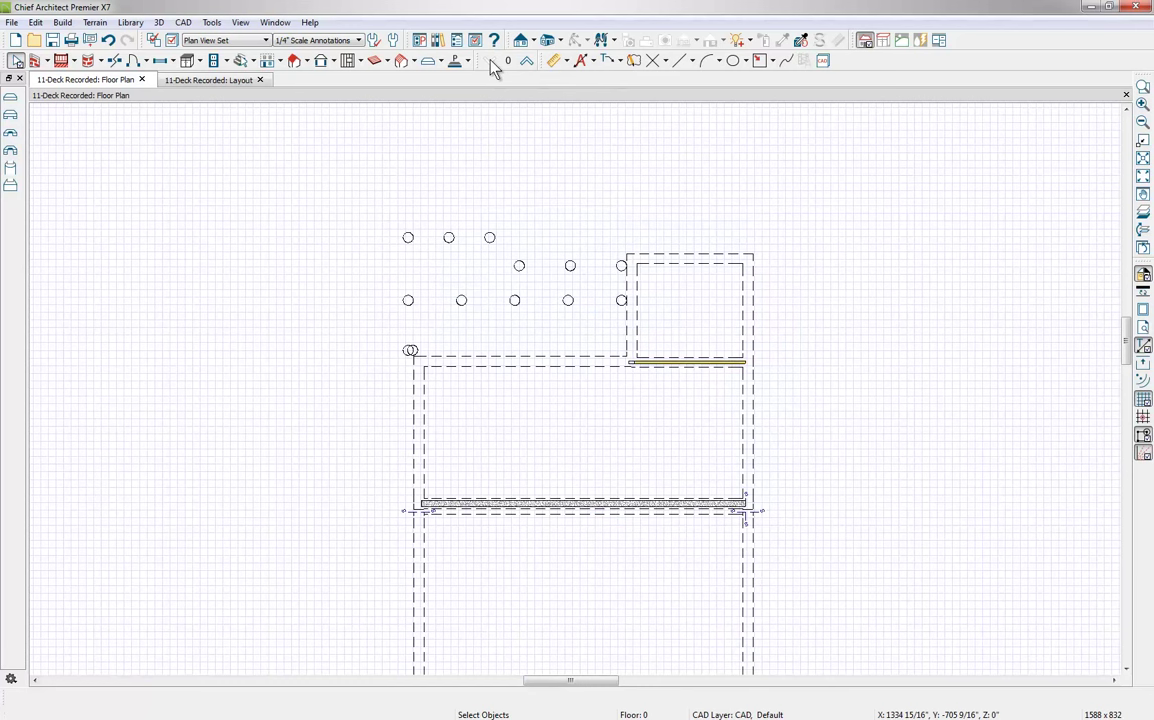
pyautogui.click(255, 41)
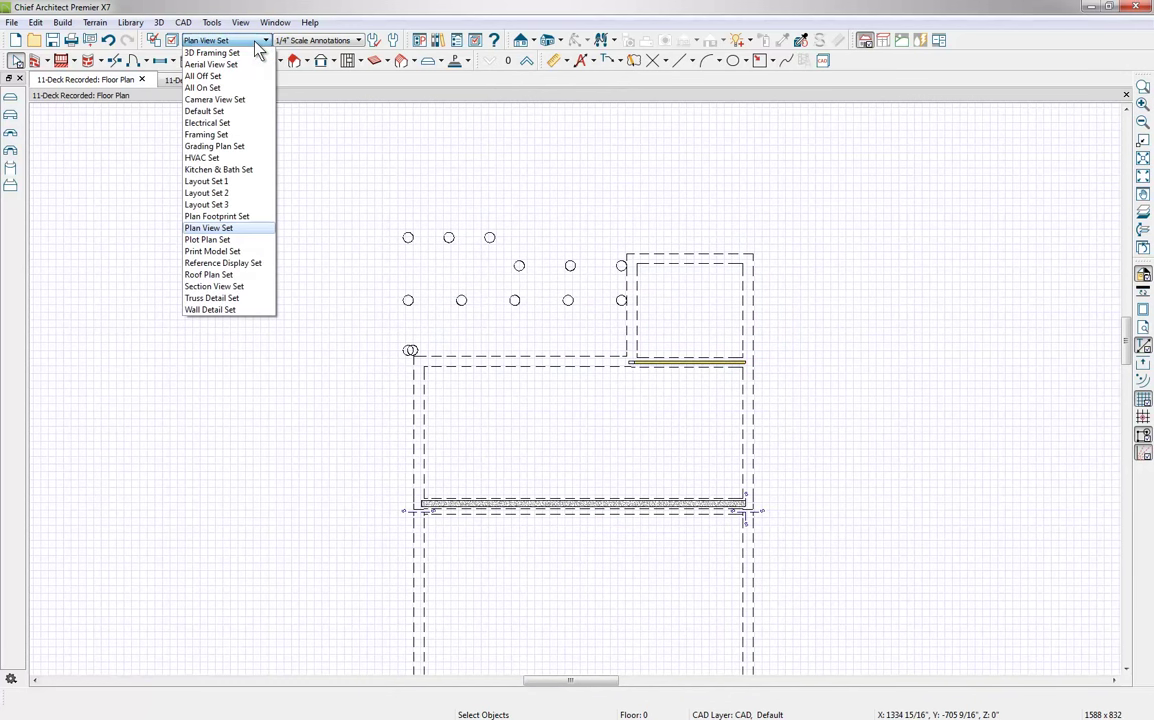
pyautogui.click(212, 111)
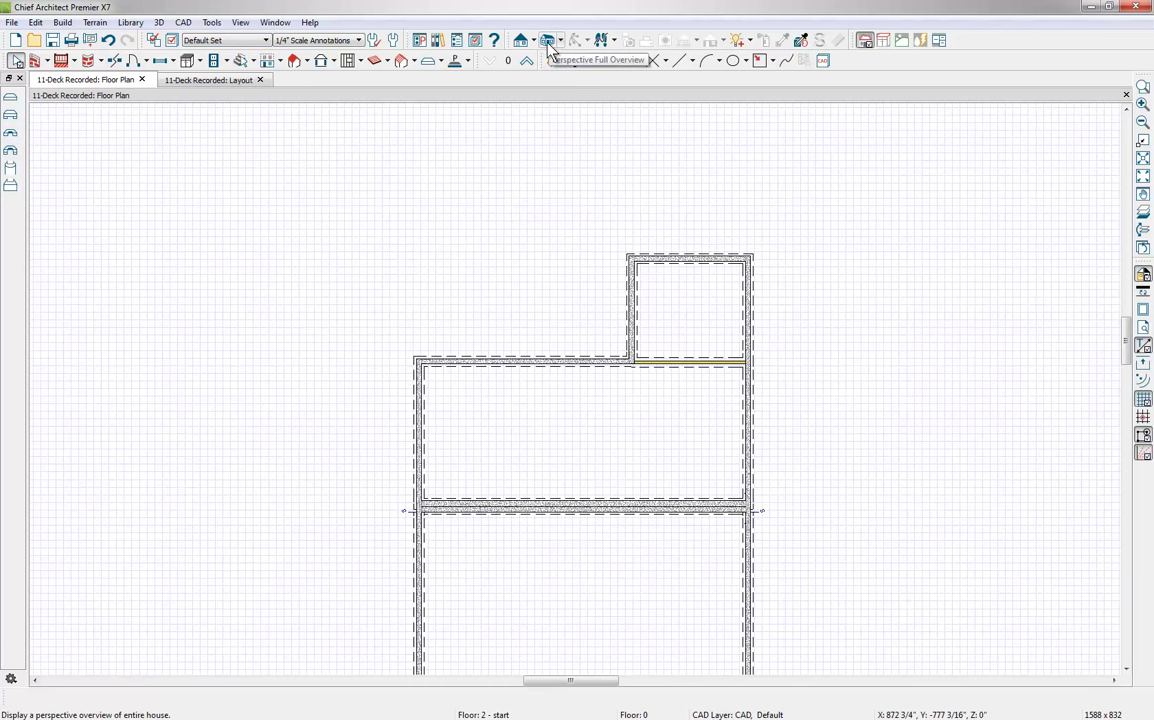
pyautogui.click(580, 61)
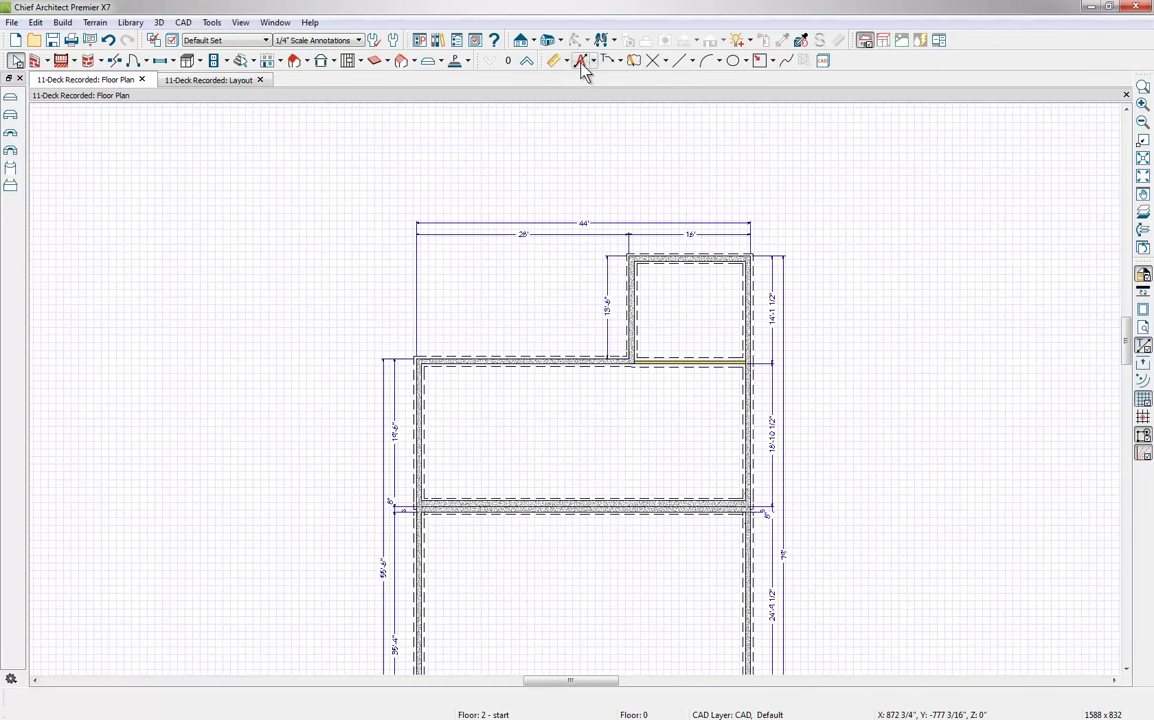
# Send the entire foundation plan to layout page 1 at 1/4 in = 1 ft and place it to the right of the floor plan
pyautogui.click(89, 41)
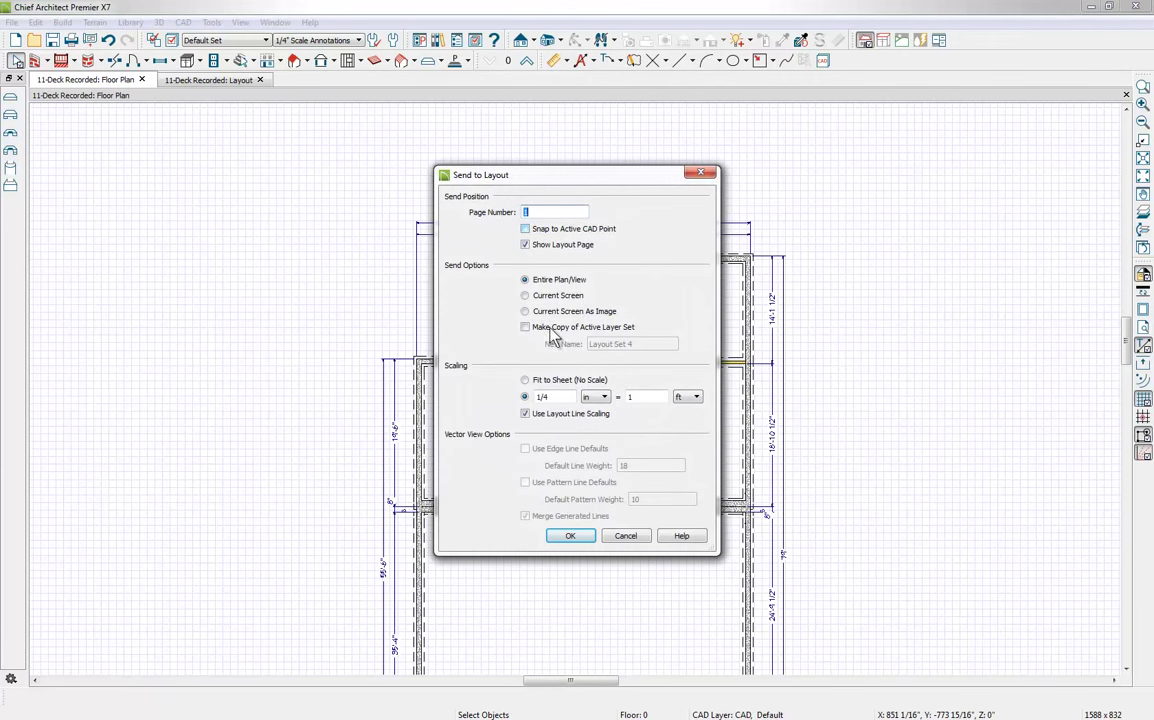
pyautogui.click(572, 536)
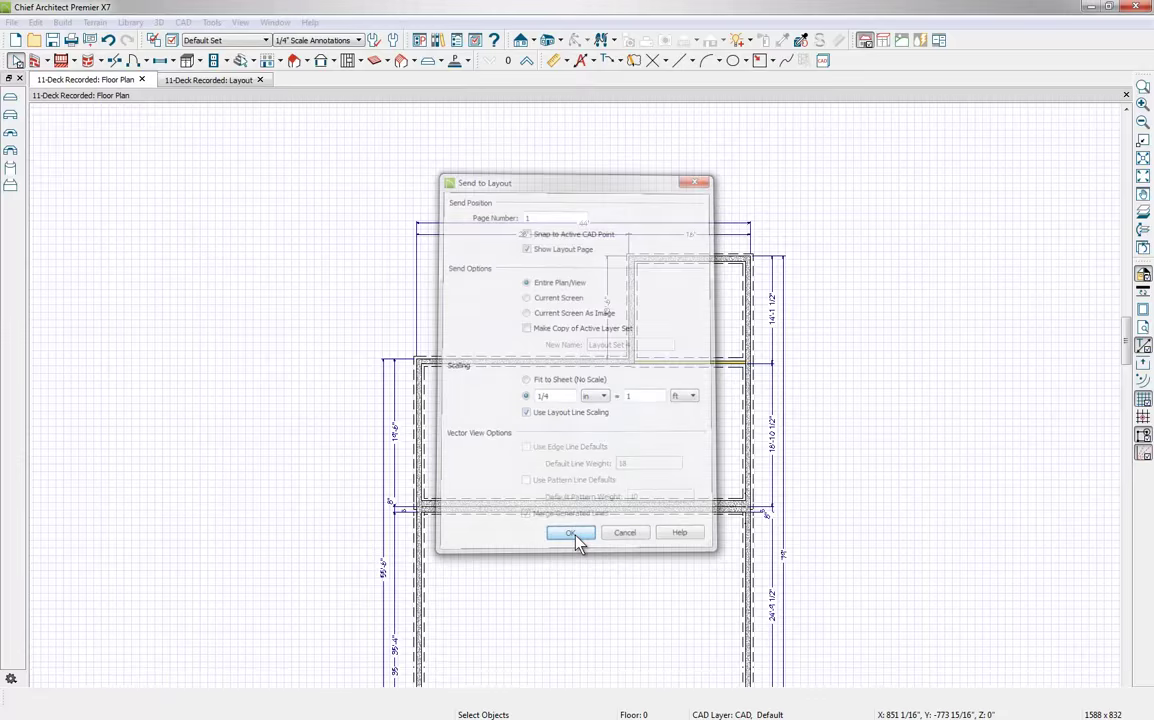
pyautogui.click(651, 381)
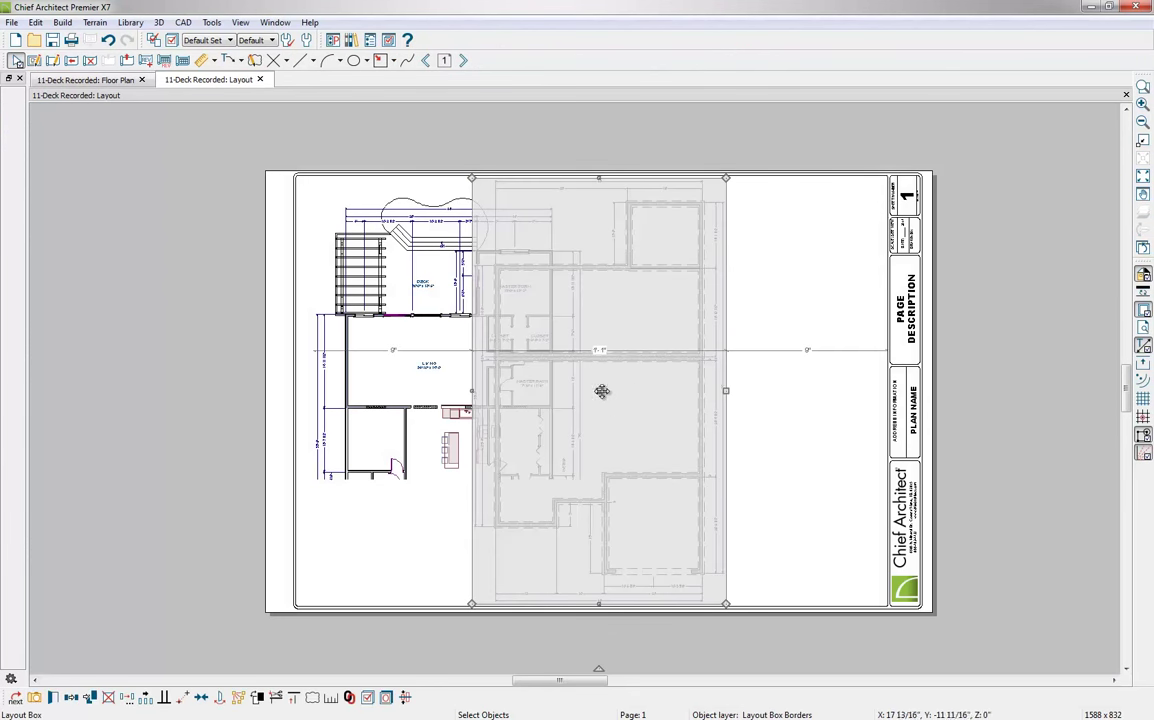
pyautogui.moveTo(600, 392); pyautogui.dragTo(736, 413)
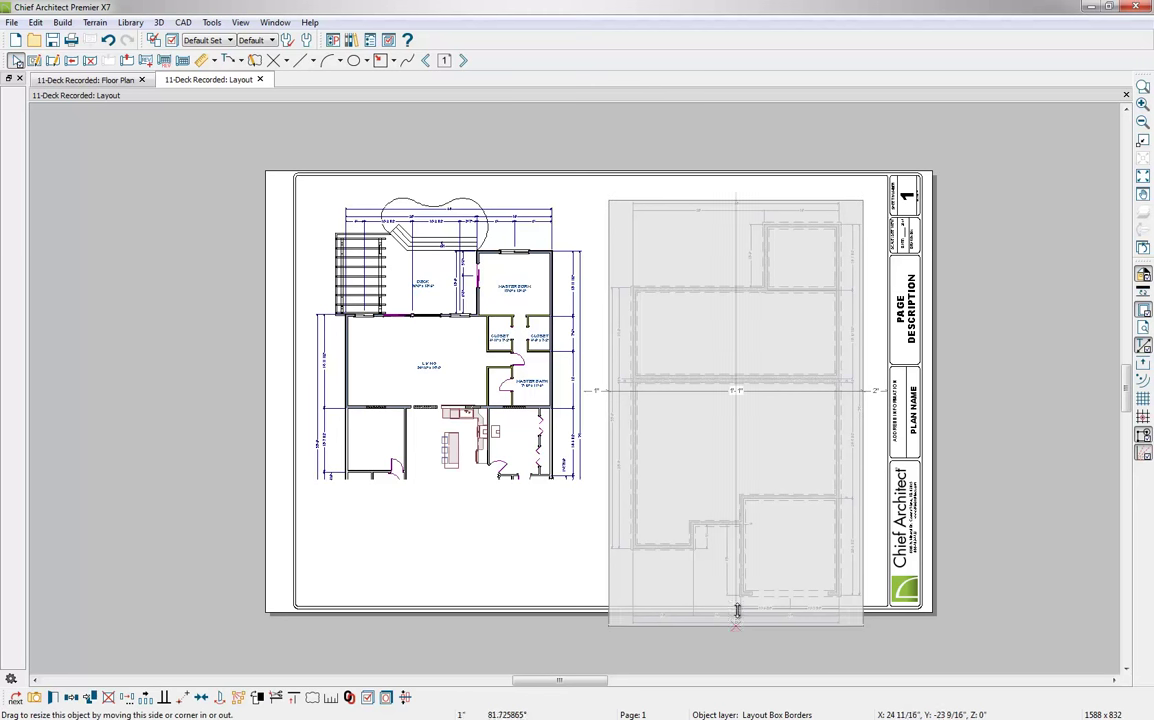
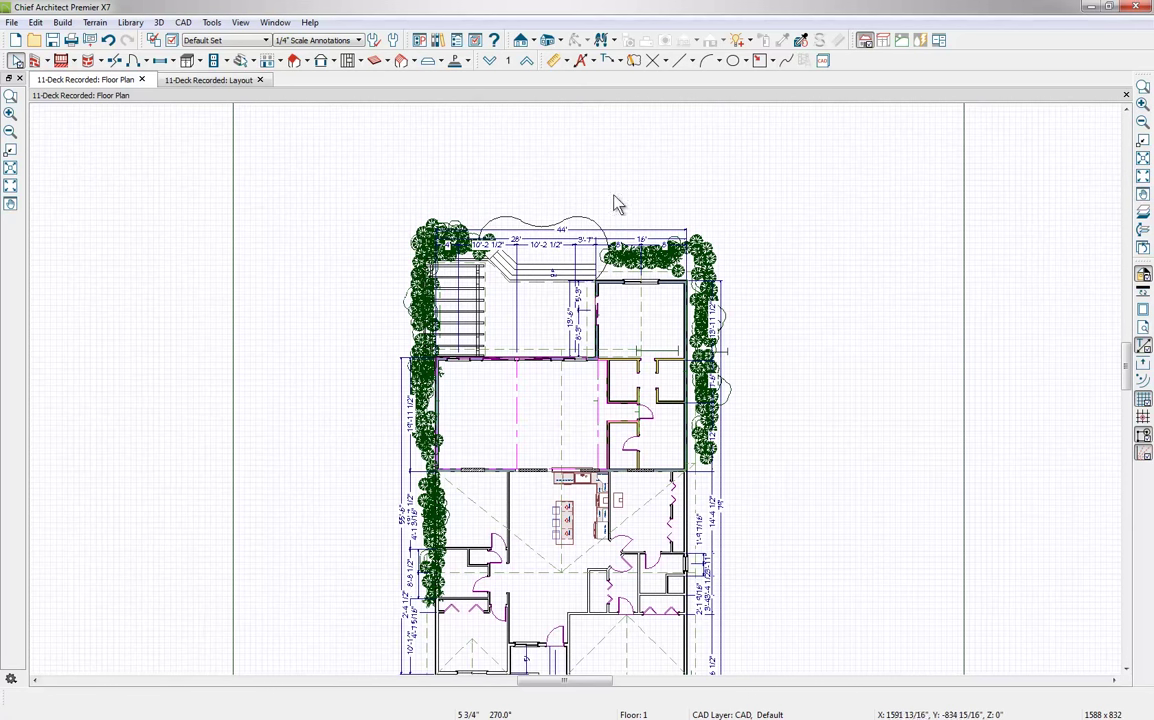
# Create automatic exterior elevation cameras for all four sides of the house
pyautogui.click(535, 42)
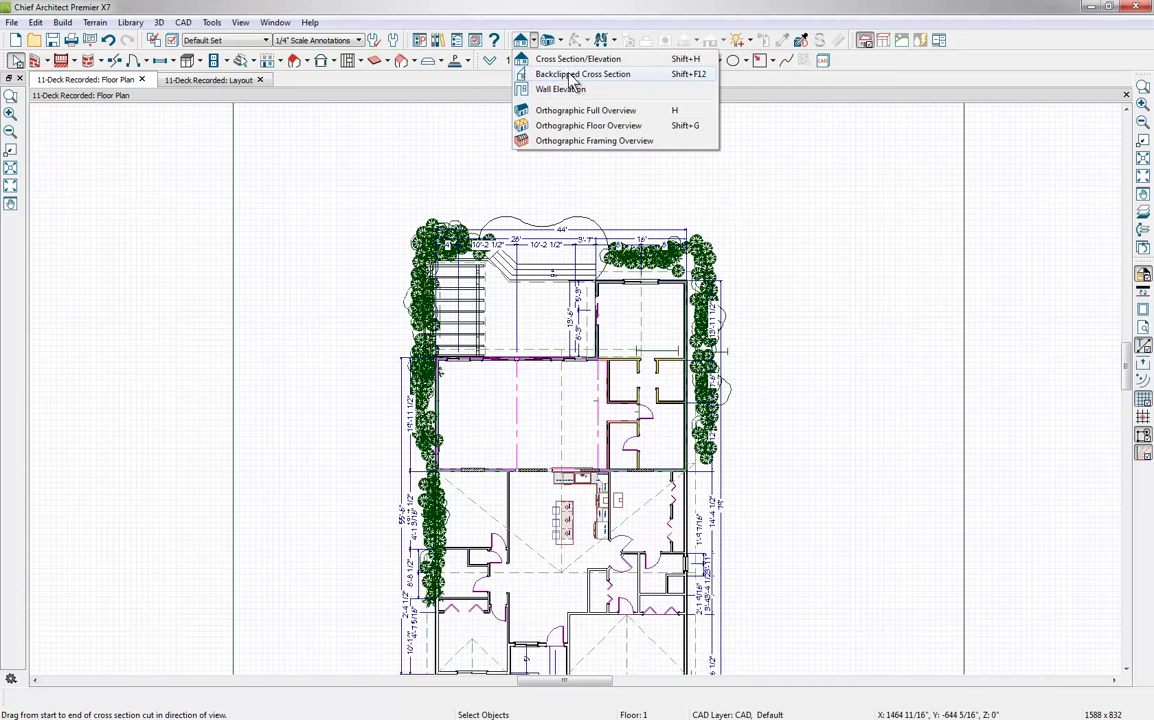
pyautogui.click(455, 7)
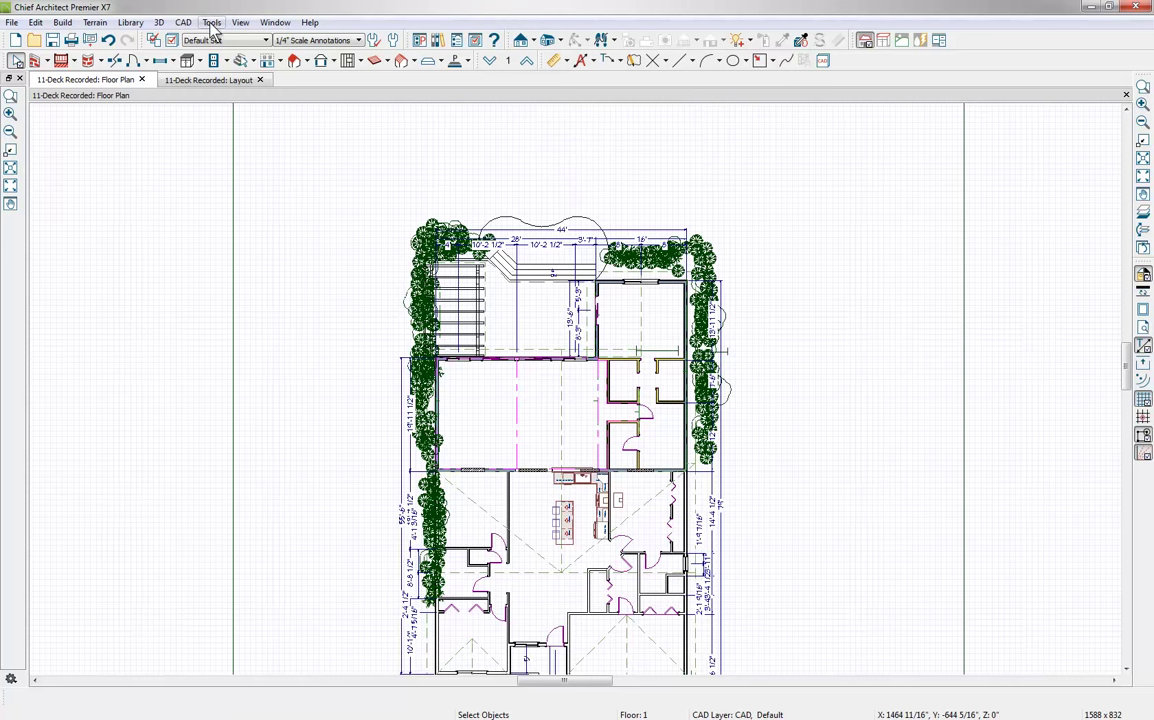
pyautogui.click(159, 23)
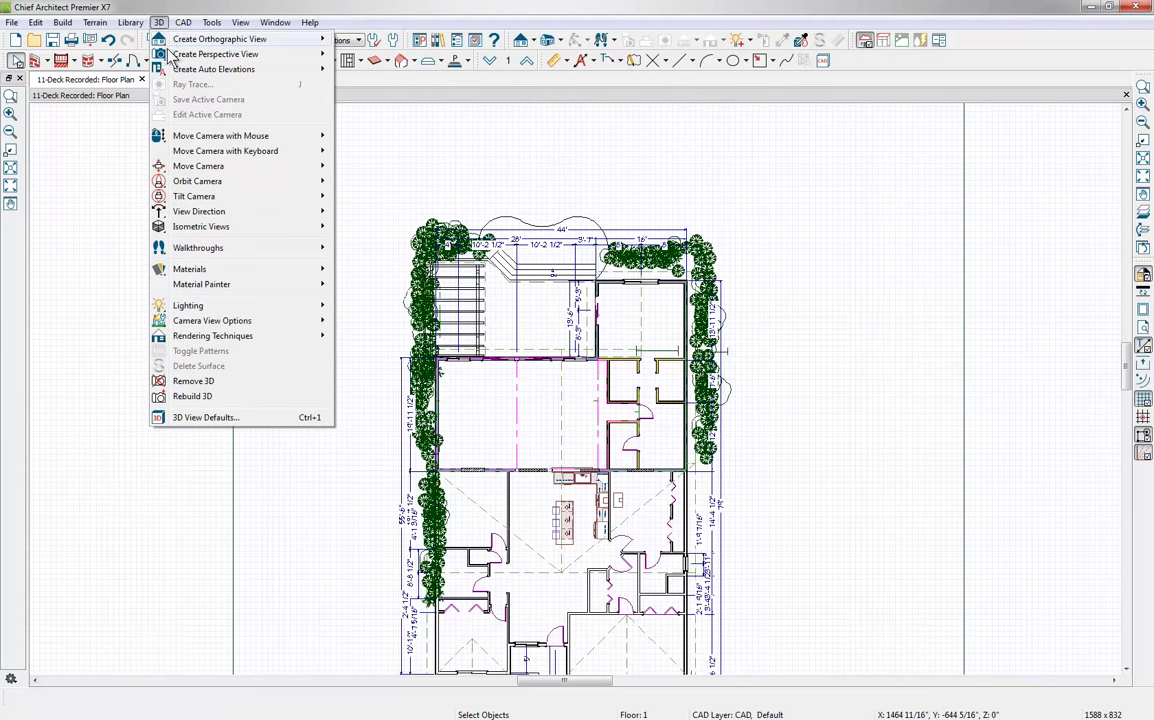
pyautogui.moveTo(178, 73)
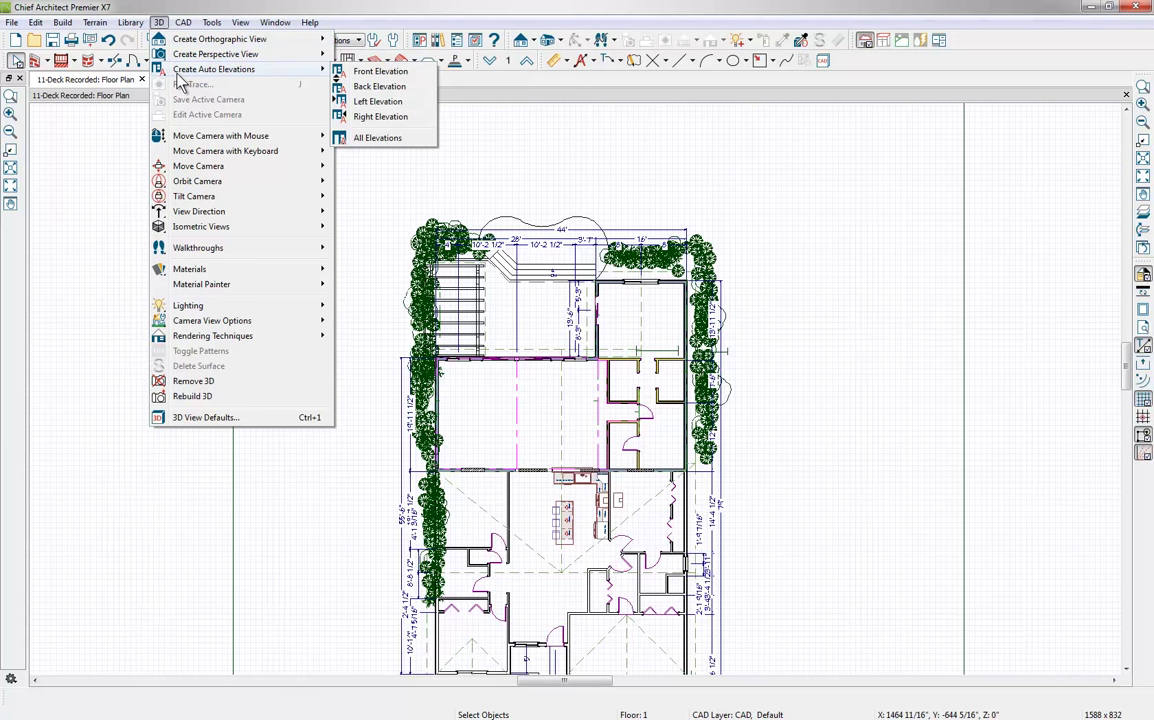
pyautogui.click(376, 139)
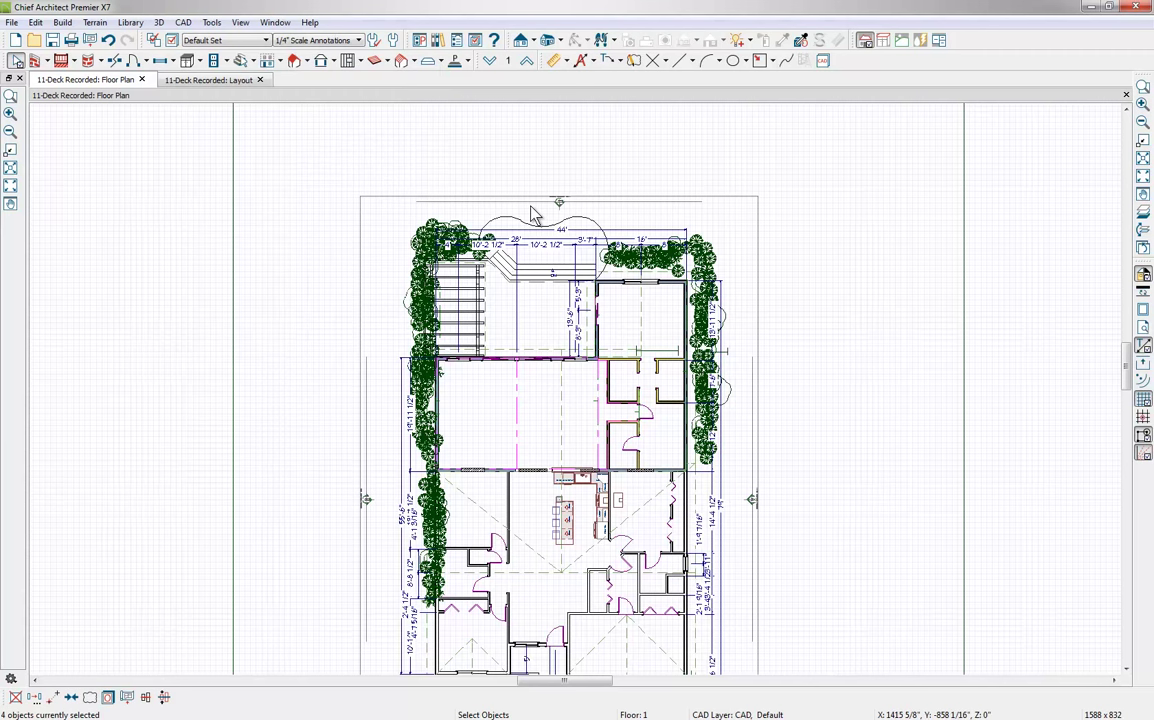
pyautogui.press('Escape')
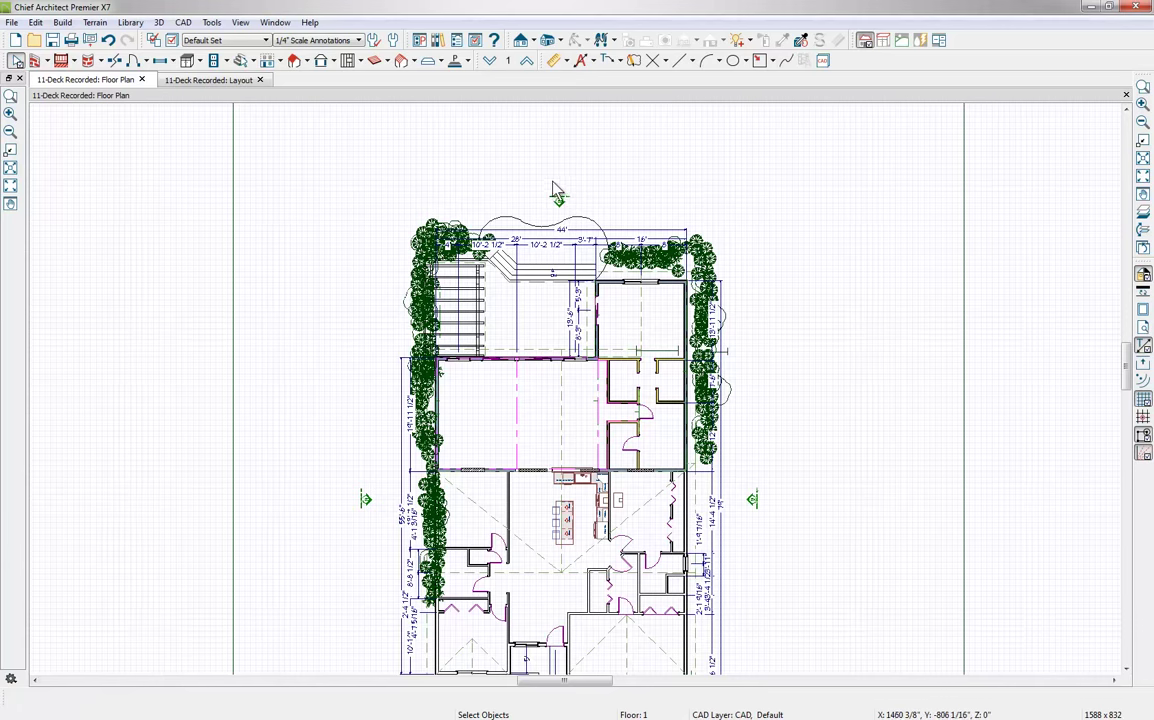
# Open the back exterior elevation from its camera beyond the deck
pyautogui.moveTo(566, 368); pyautogui.dragTo(653, 346, button='middle')
pyautogui.scroll(-1, 653, 346)
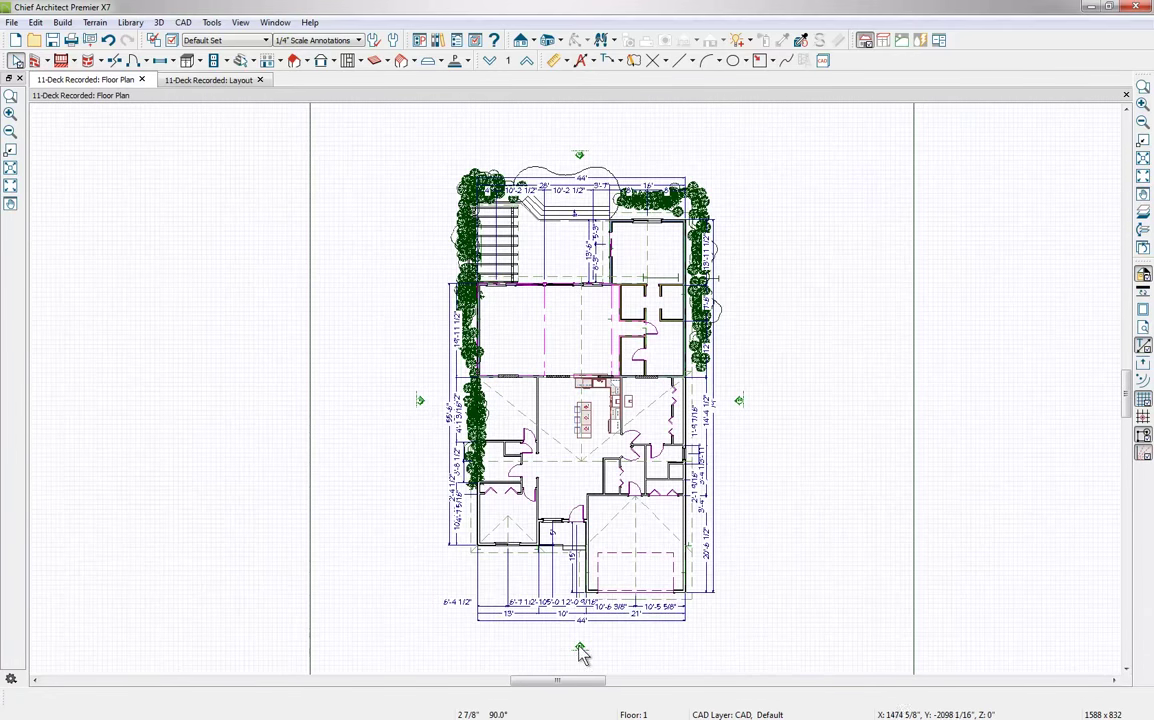
pyautogui.moveTo(564, 174); pyautogui.dragTo(576, 256, button='middle')
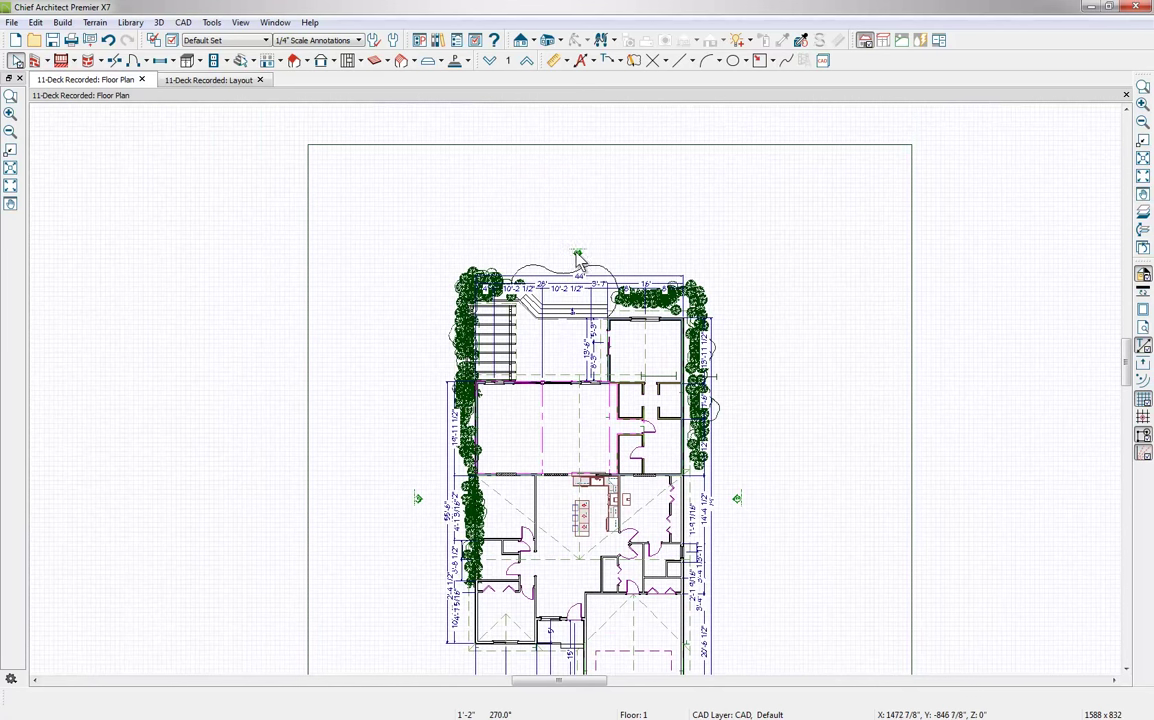
pyautogui.click(577, 253)
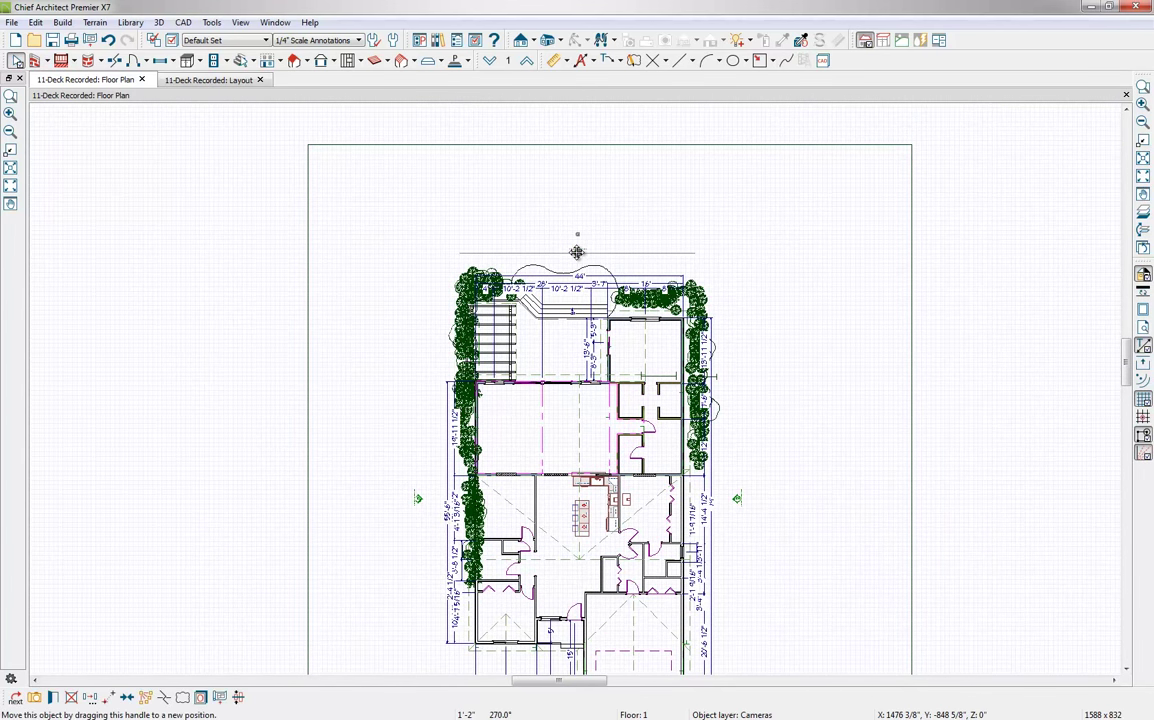
pyautogui.doubleClick(577, 253)
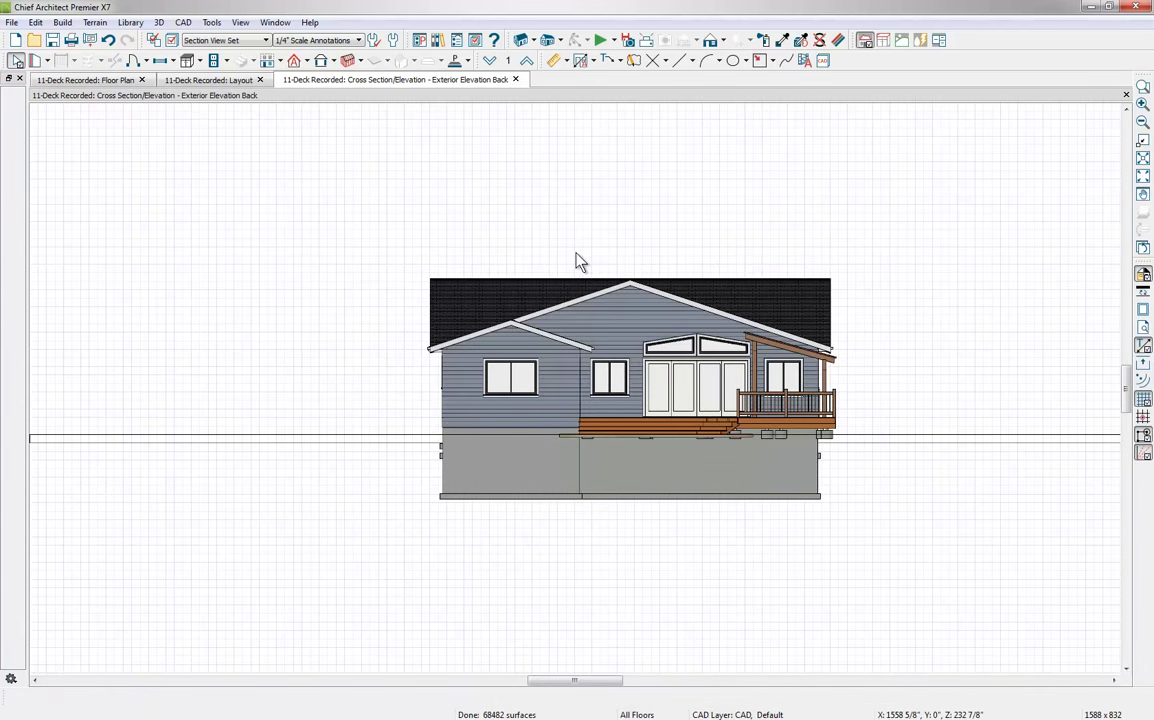
# Turn off color in the back elevation so it displays as a black-and-white line drawing
pyautogui.moveTo(700, 469); pyautogui.dragTo(630, 447, button='middle')
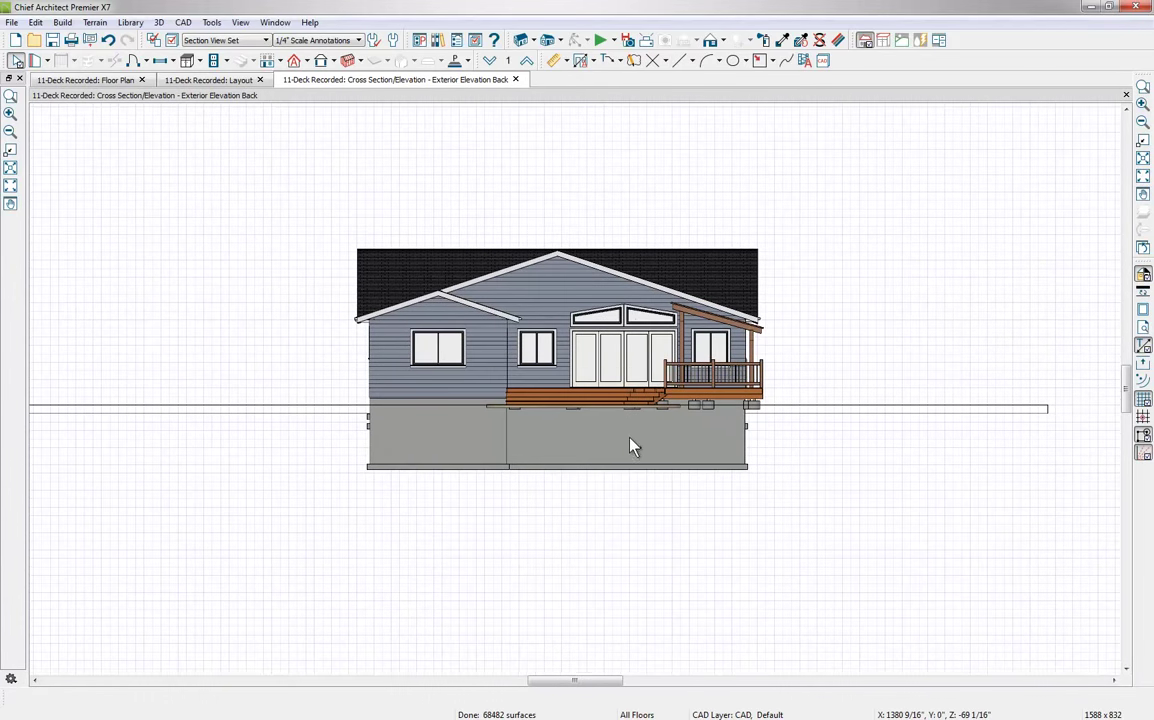
pyautogui.scroll(2, 548, 330)
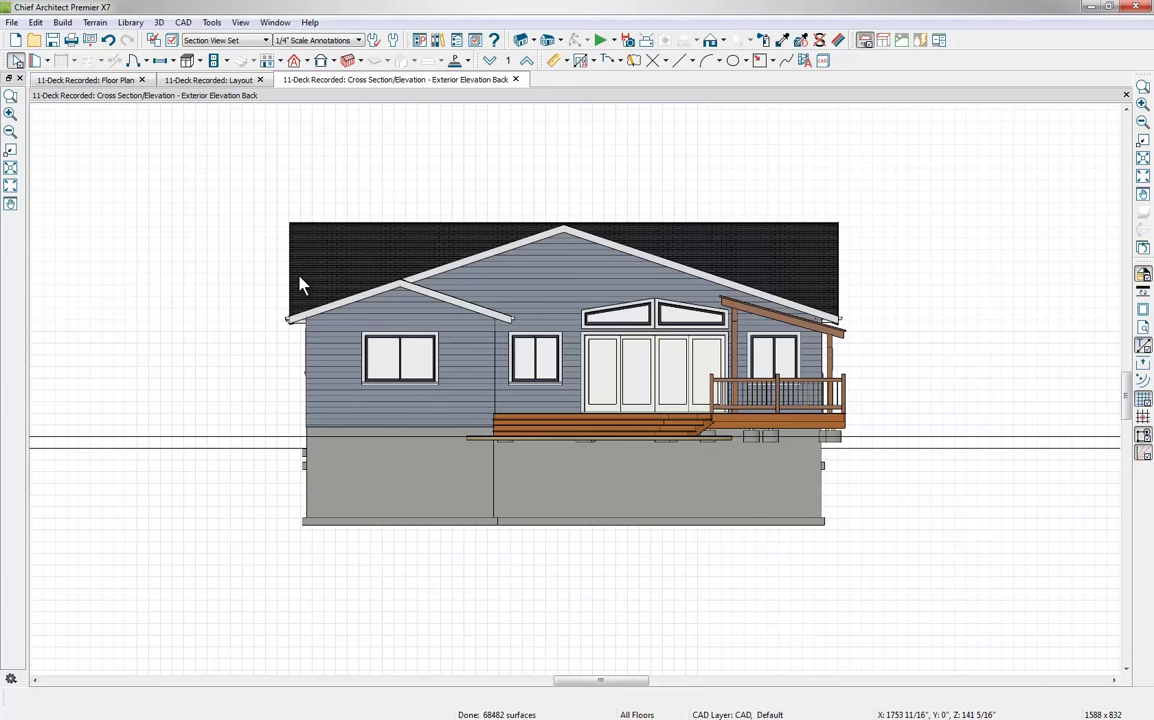
pyautogui.click(1143, 276)
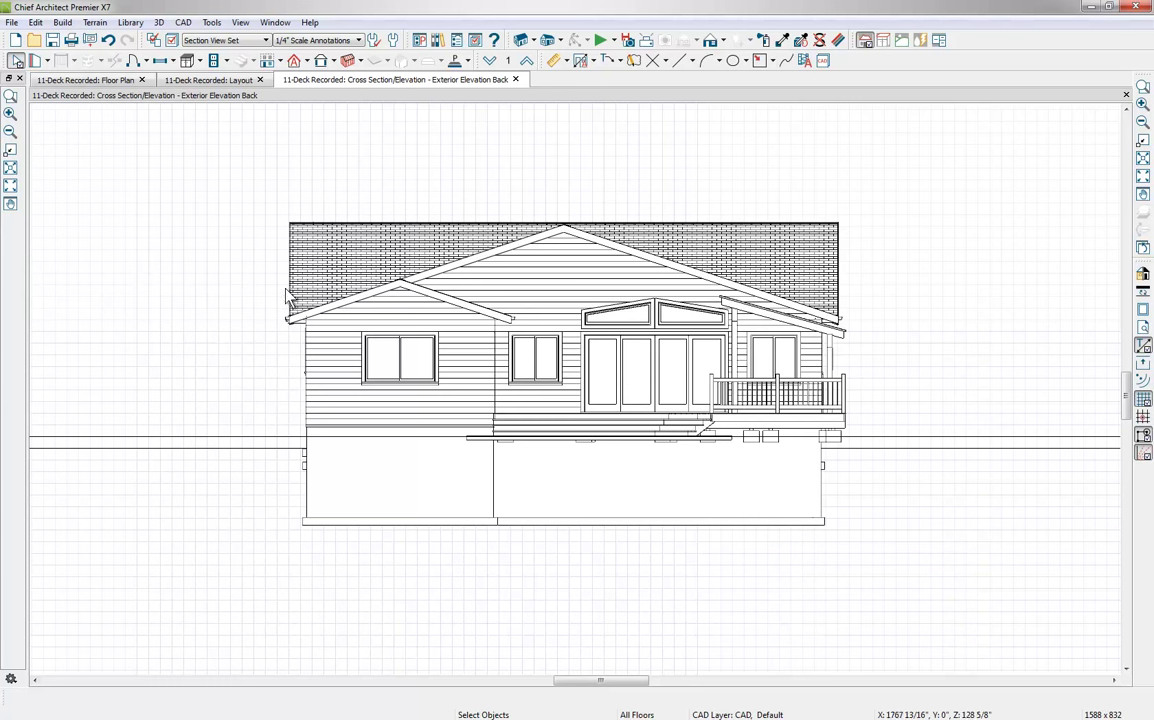
# Send the back elevation to layout page 2 at 1/4 in = 1 ft without layout line scaling, and move it to the sheet's upper-left area
pyautogui.click(90, 46)
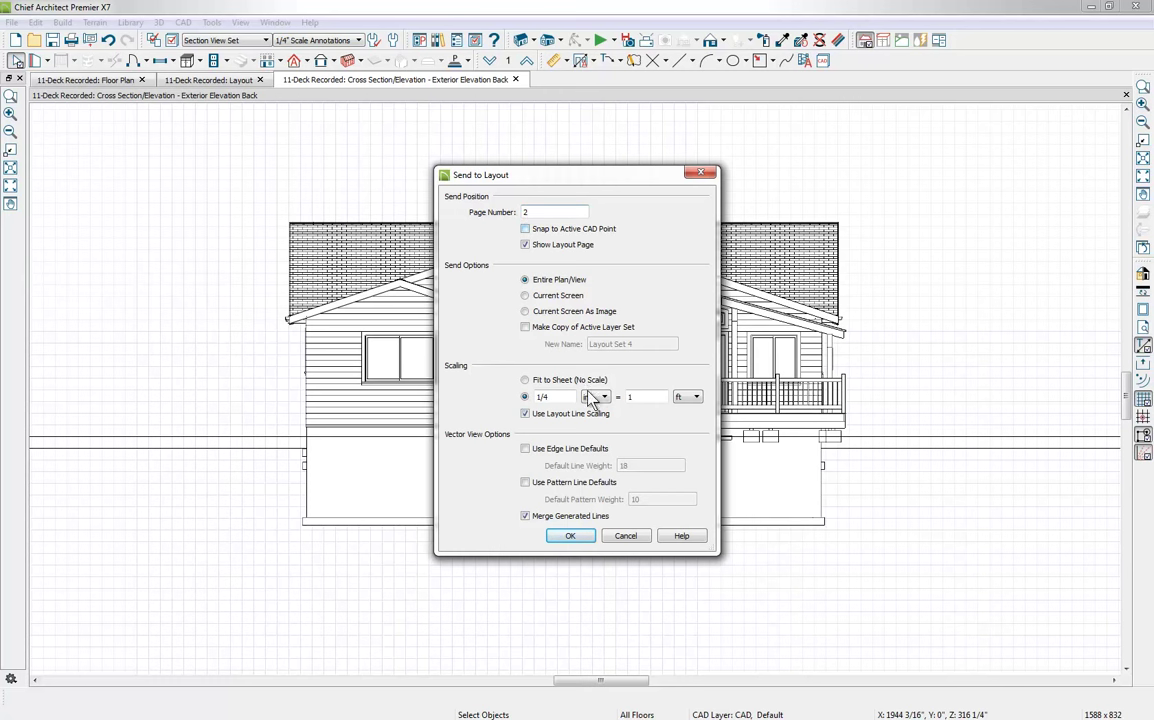
pyautogui.click(525, 414)
pyautogui.click(568, 537)
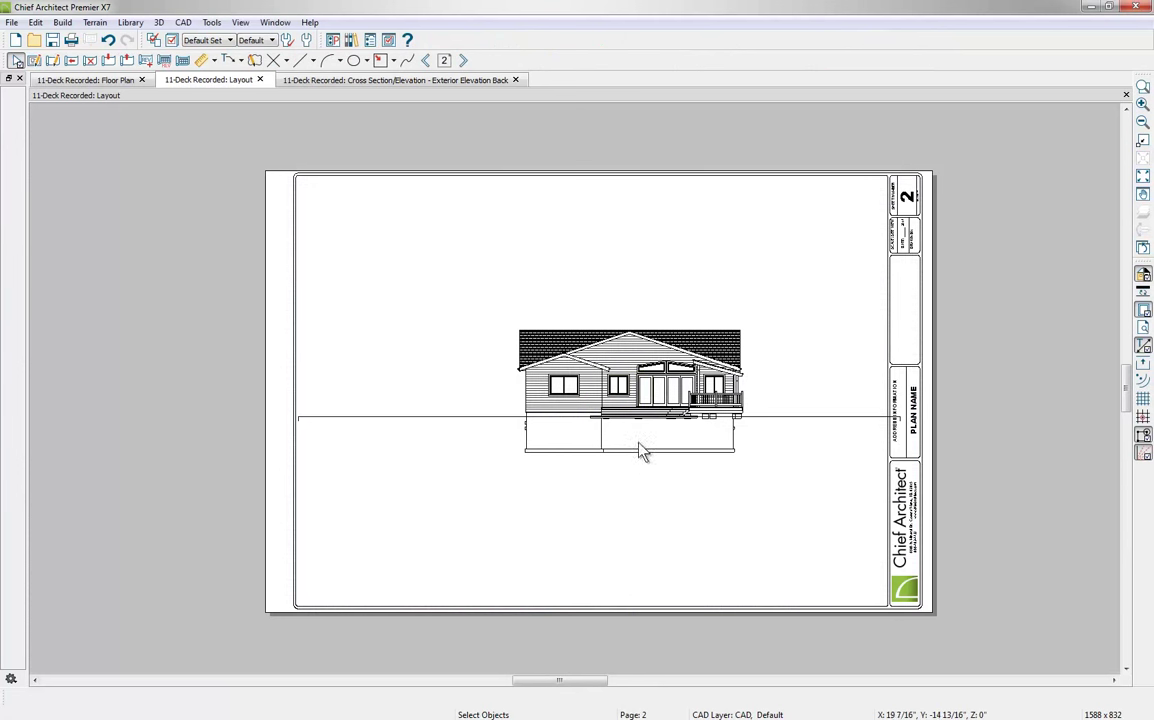
pyautogui.click(640, 450)
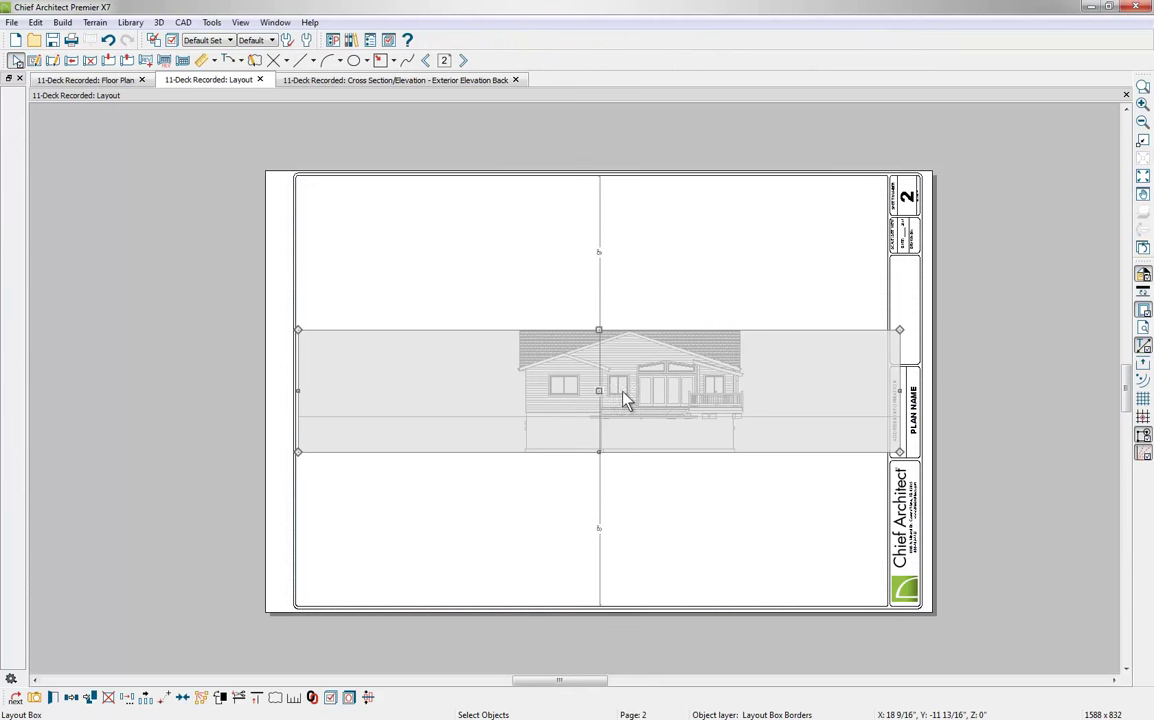
pyautogui.moveTo(599, 395)
pyautogui.mouseDown()
pyautogui.moveTo(605, 404)
pyautogui.moveTo(448, 234)
pyautogui.moveTo(411, 244)
pyautogui.mouseUp()
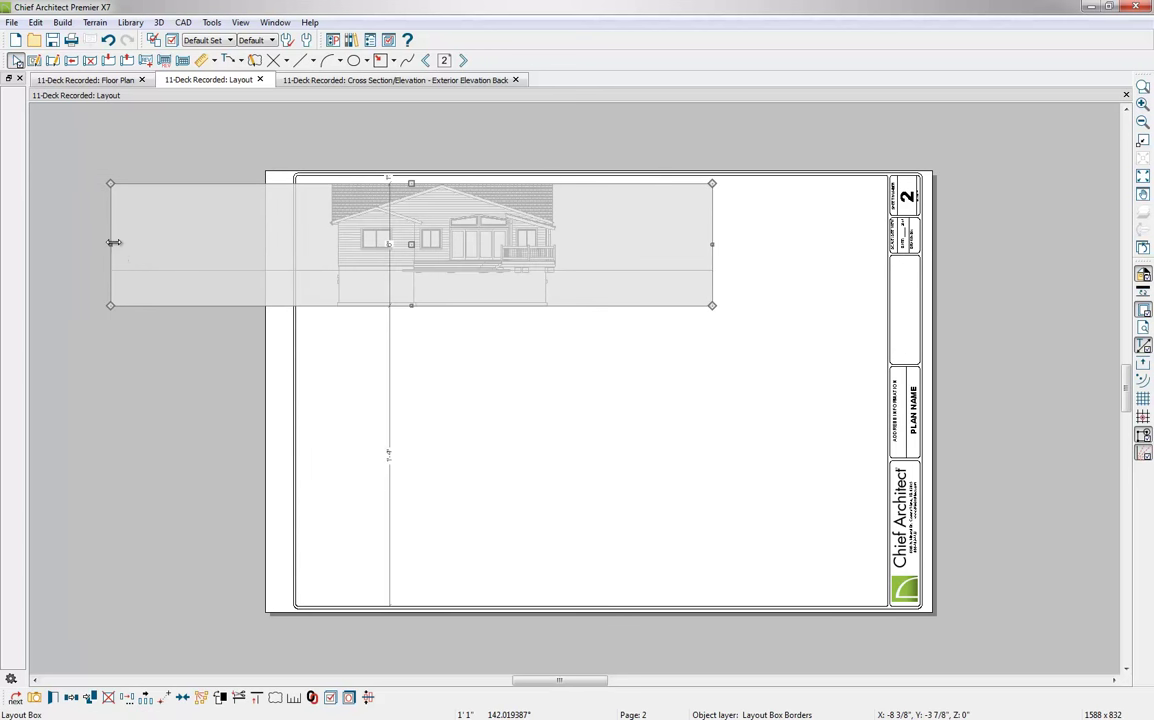
# Crop both sides of the back elevation's layout box to about 1'-2" wide, and save and close the layout
pyautogui.moveTo(111, 244); pyautogui.dragTo(309, 244)
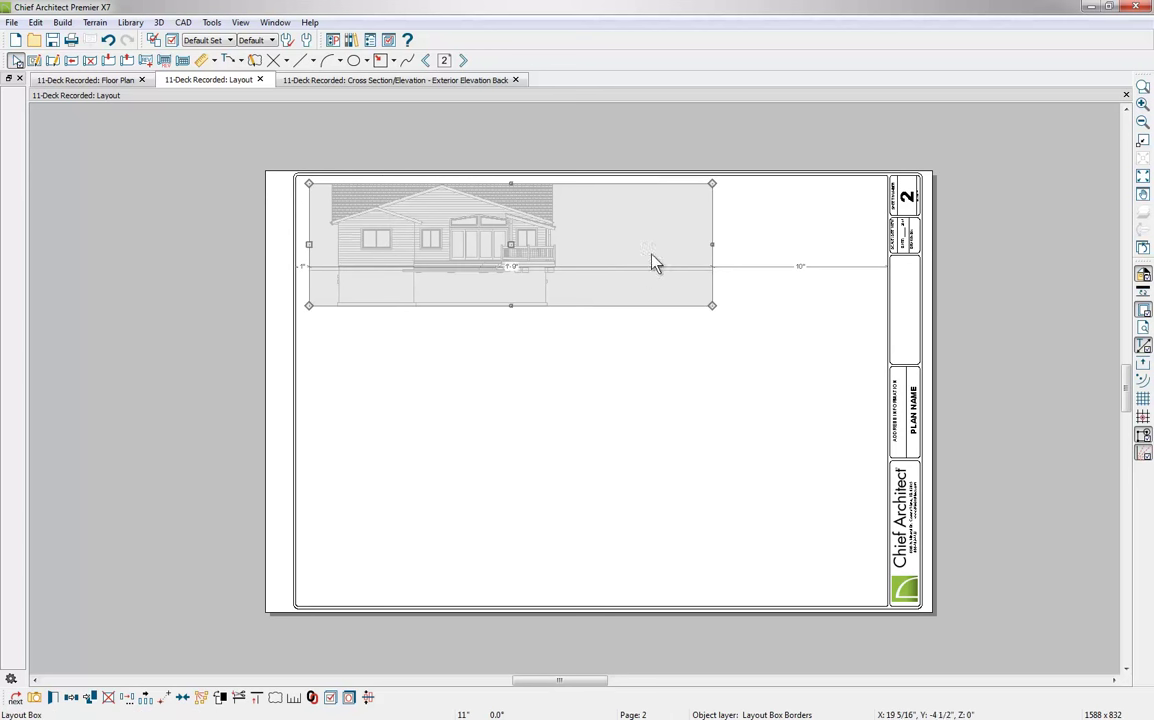
pyautogui.moveTo(712, 246); pyautogui.dragTo(577, 245)
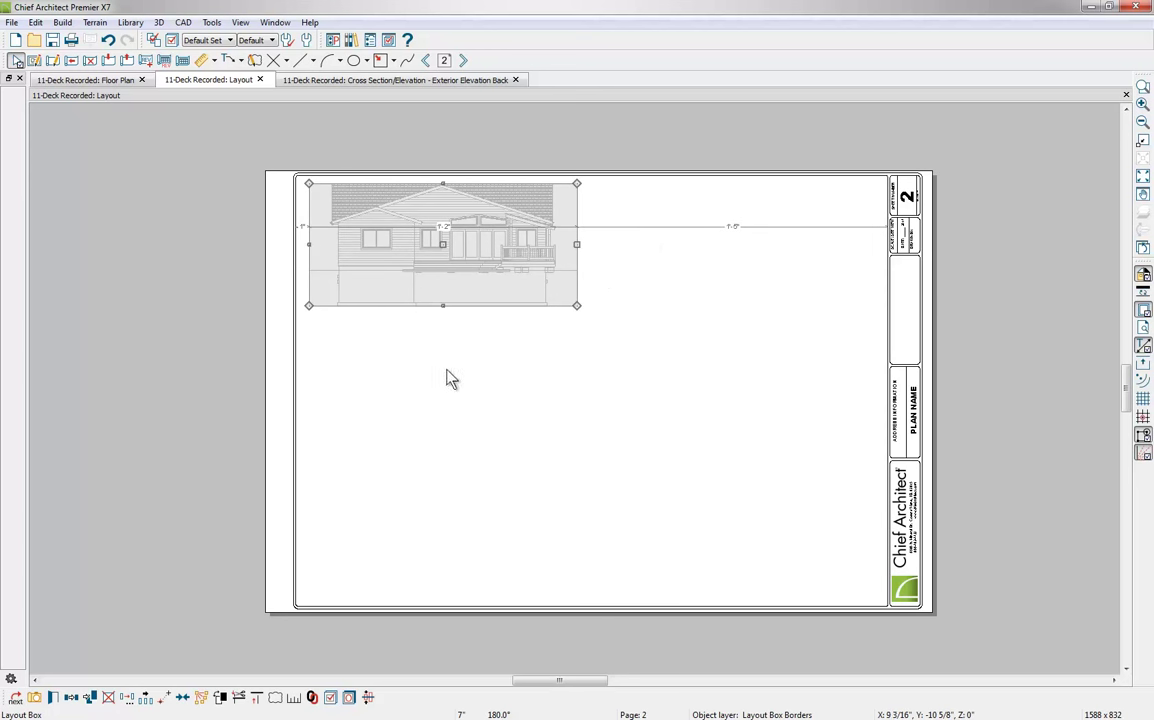
pyautogui.click(95, 80)
pyautogui.click(260, 81)
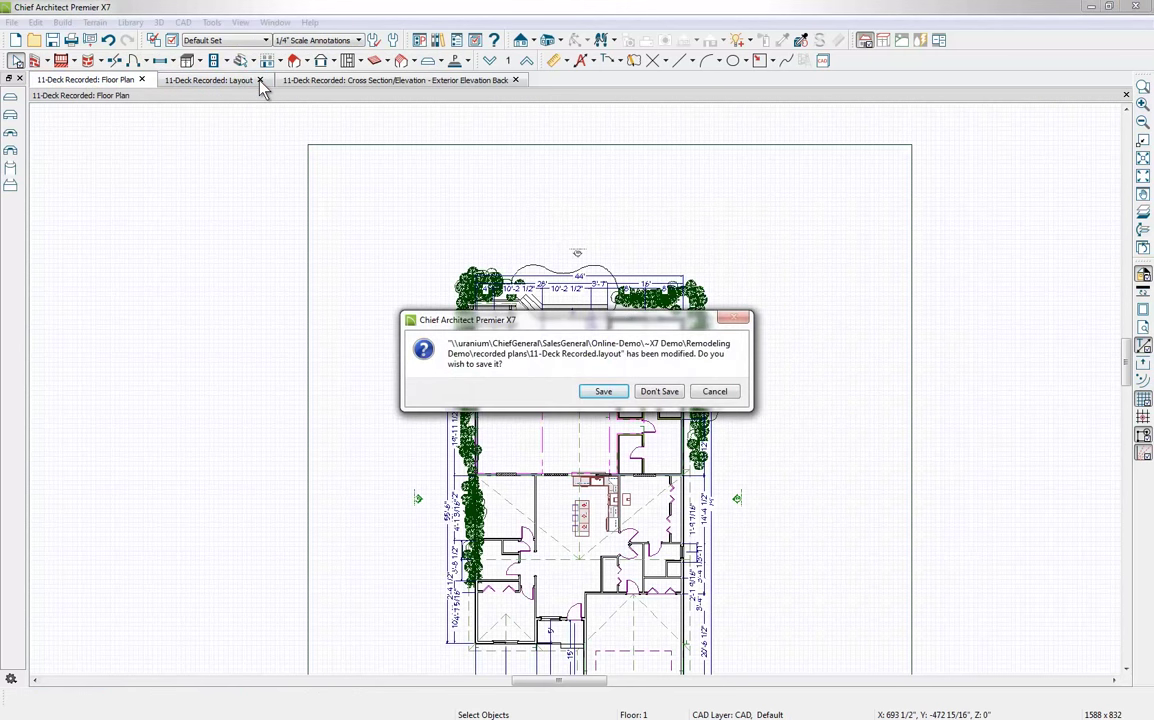
pyautogui.click(604, 392)
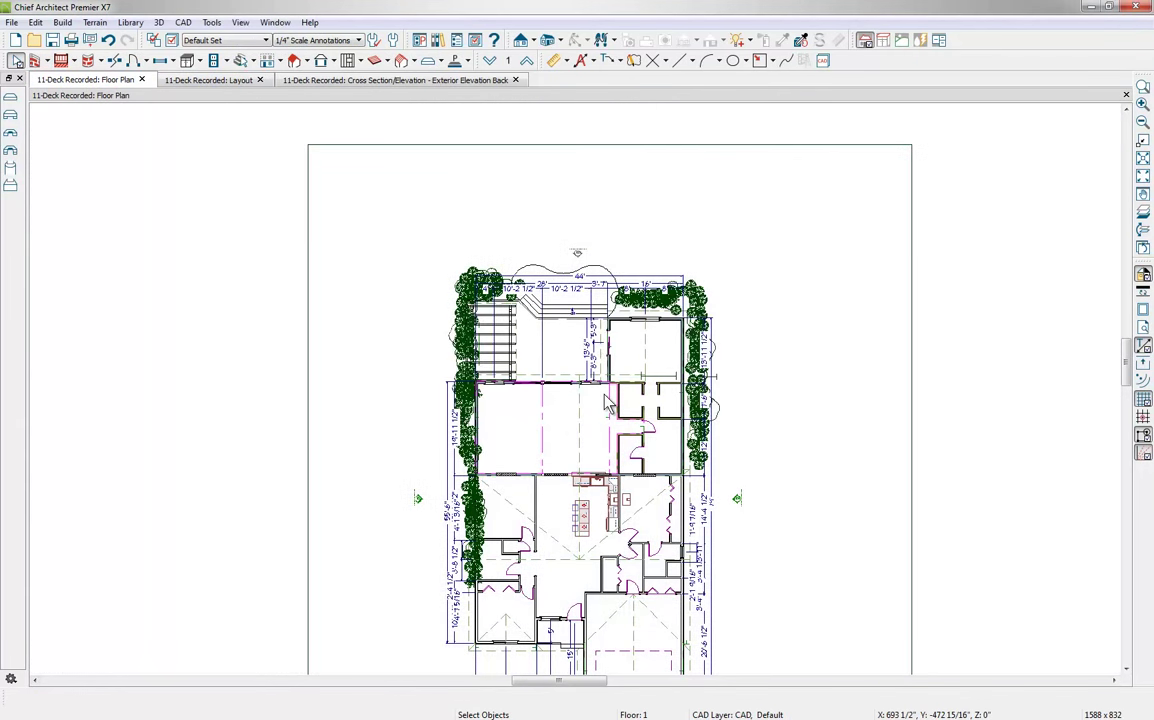
# Open the right exterior elevation from its camera in the floor plan and send it to layout page 2 at 1/4 in = 1 ft
pyautogui.click(742, 536)
pyautogui.doubleClick(742, 536)
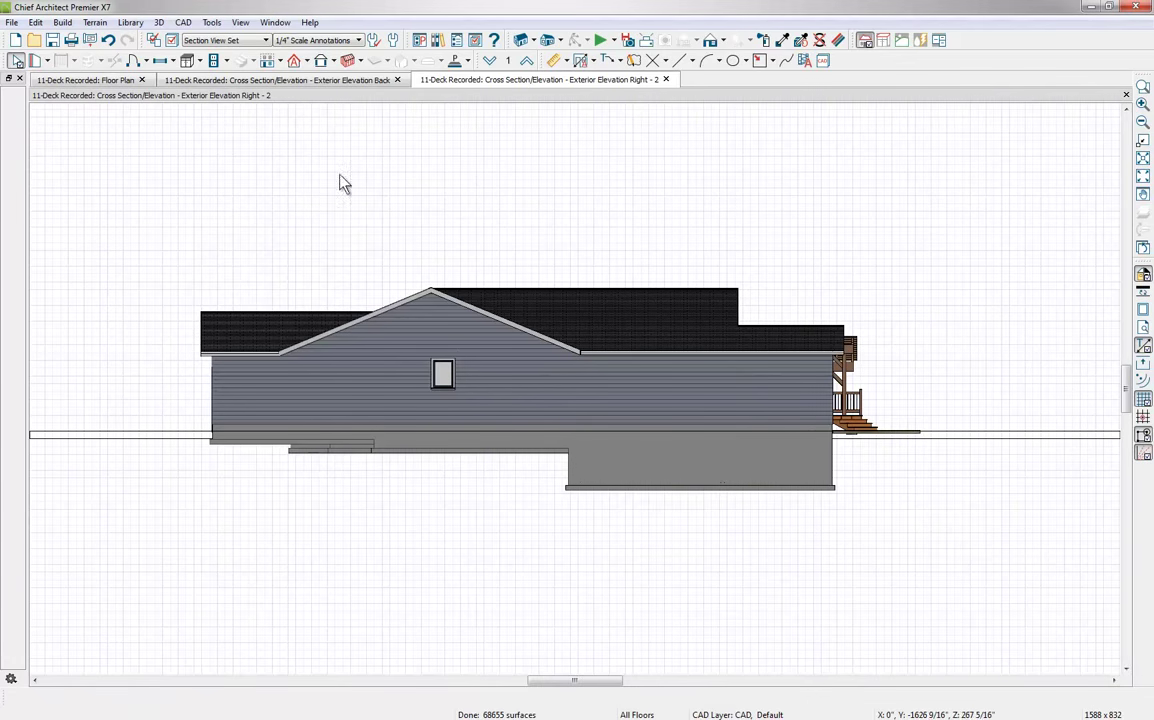
pyautogui.click(88, 40)
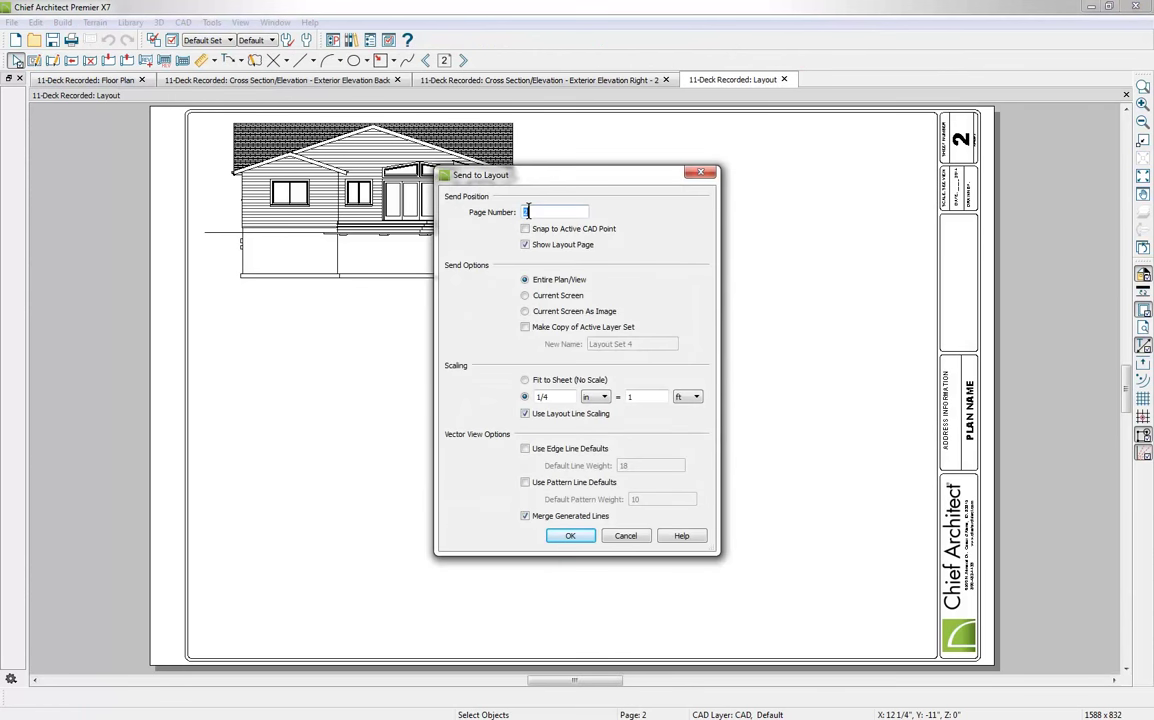
pyautogui.click(585, 538)
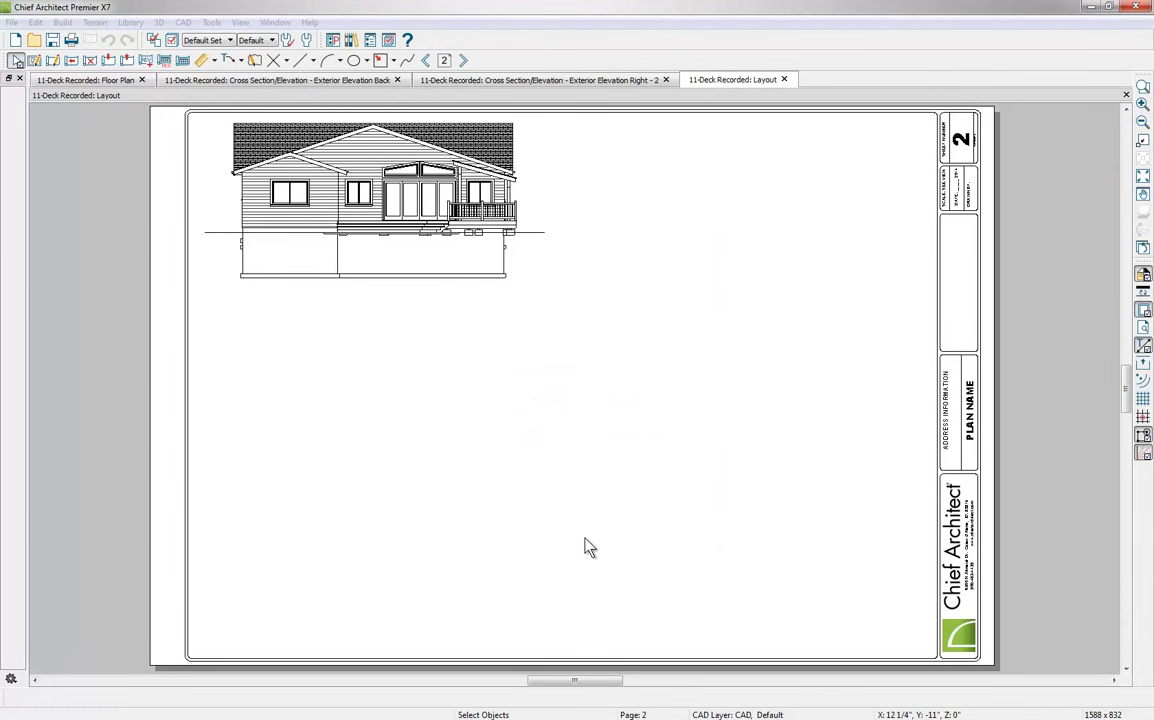
pyautogui.click(578, 400)
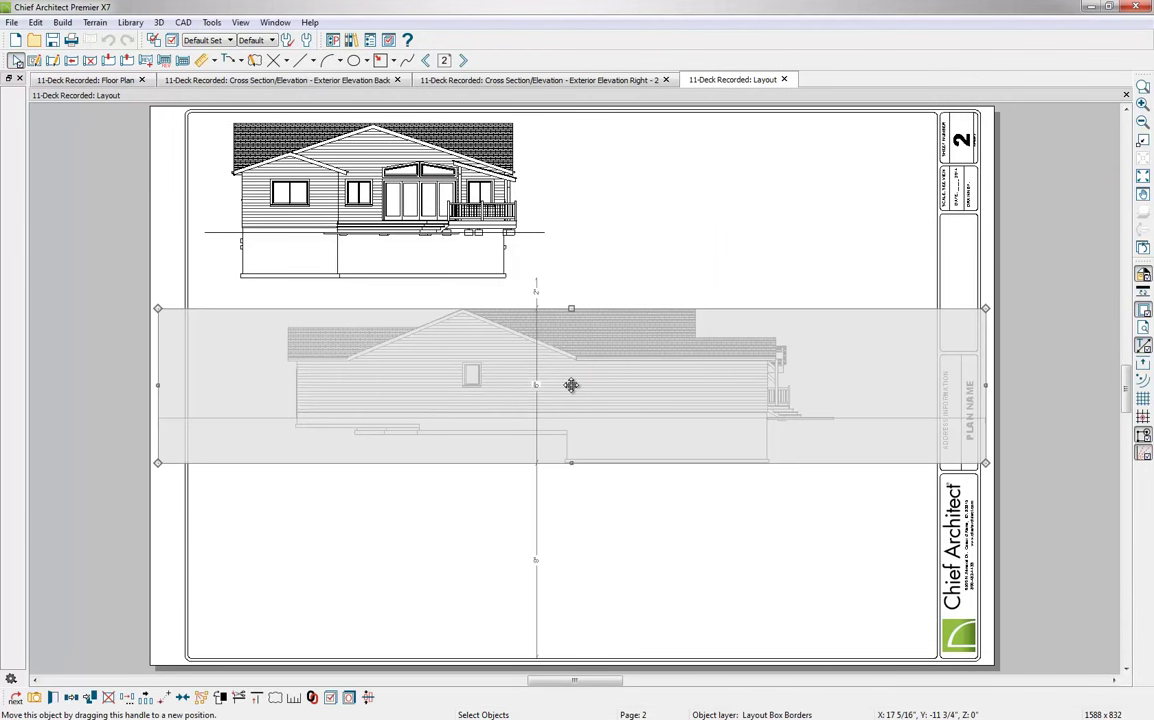
# Crop both sides of the right elevation's layout box to about 2' wide and position it just below the back elevation
pyautogui.moveTo(574, 386); pyautogui.dragTo(577, 469)
pyautogui.moveTo(165, 469); pyautogui.dragTo(277, 469)
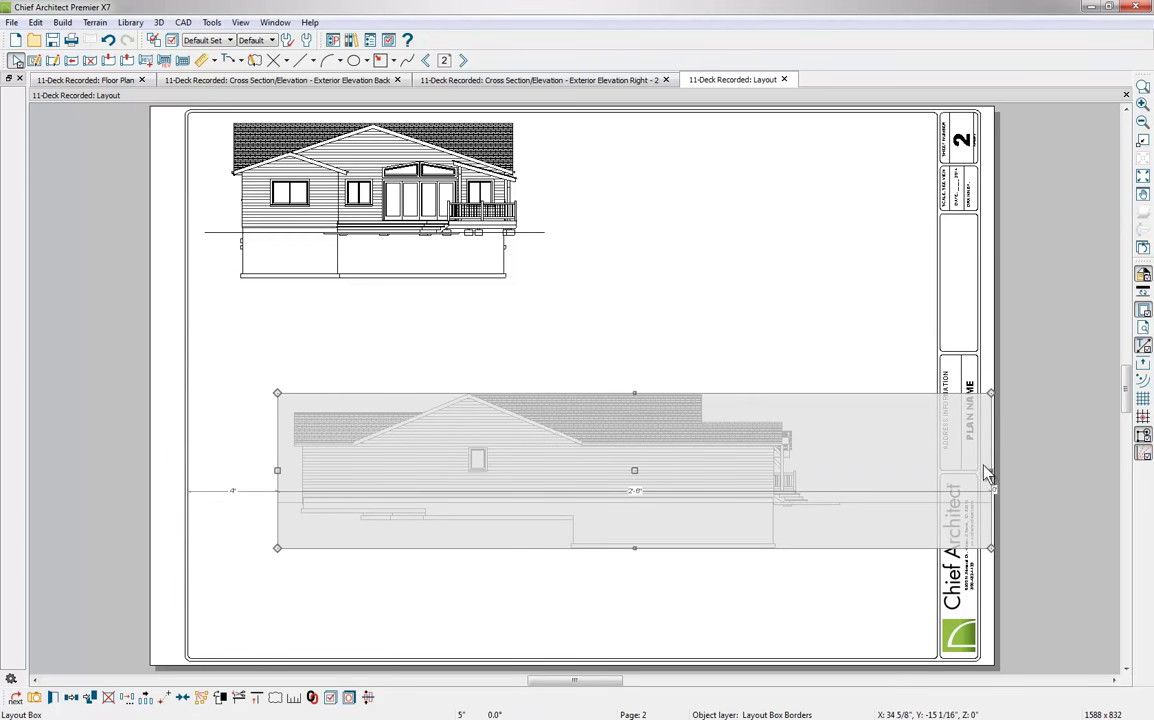
pyautogui.moveTo(990, 470); pyautogui.dragTo(851, 477)
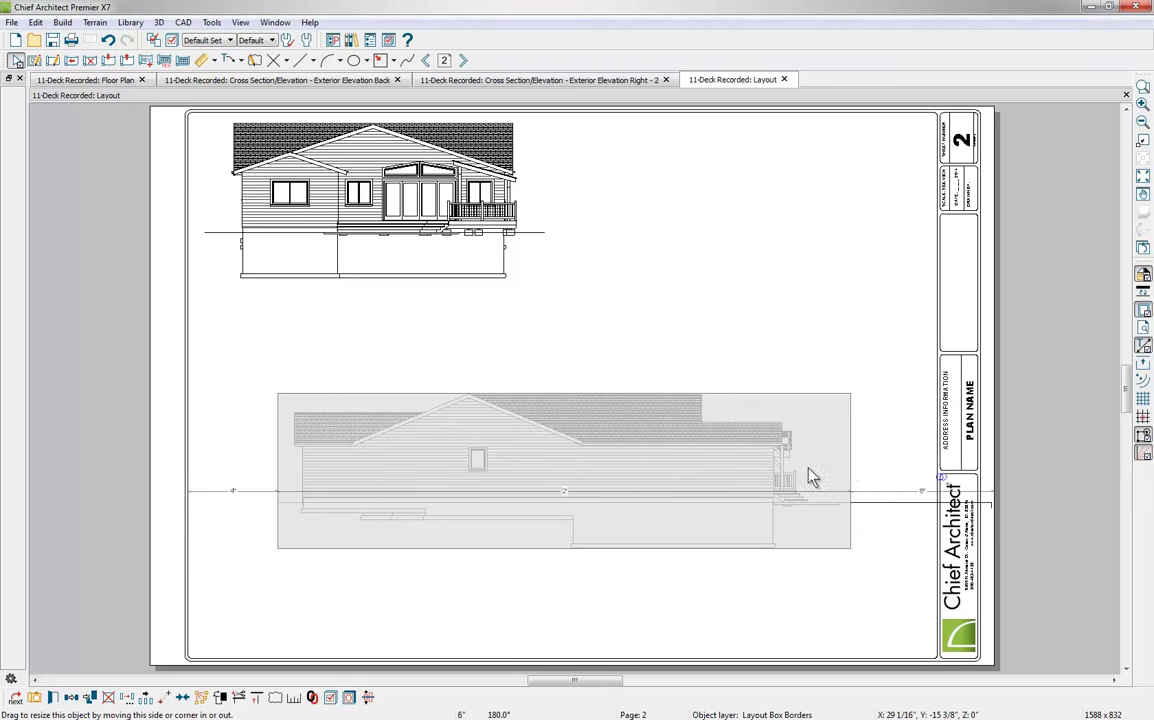
pyautogui.click(559, 471)
pyautogui.moveTo(559, 469); pyautogui.dragTo(553, 390)
pyautogui.click(580, 492)
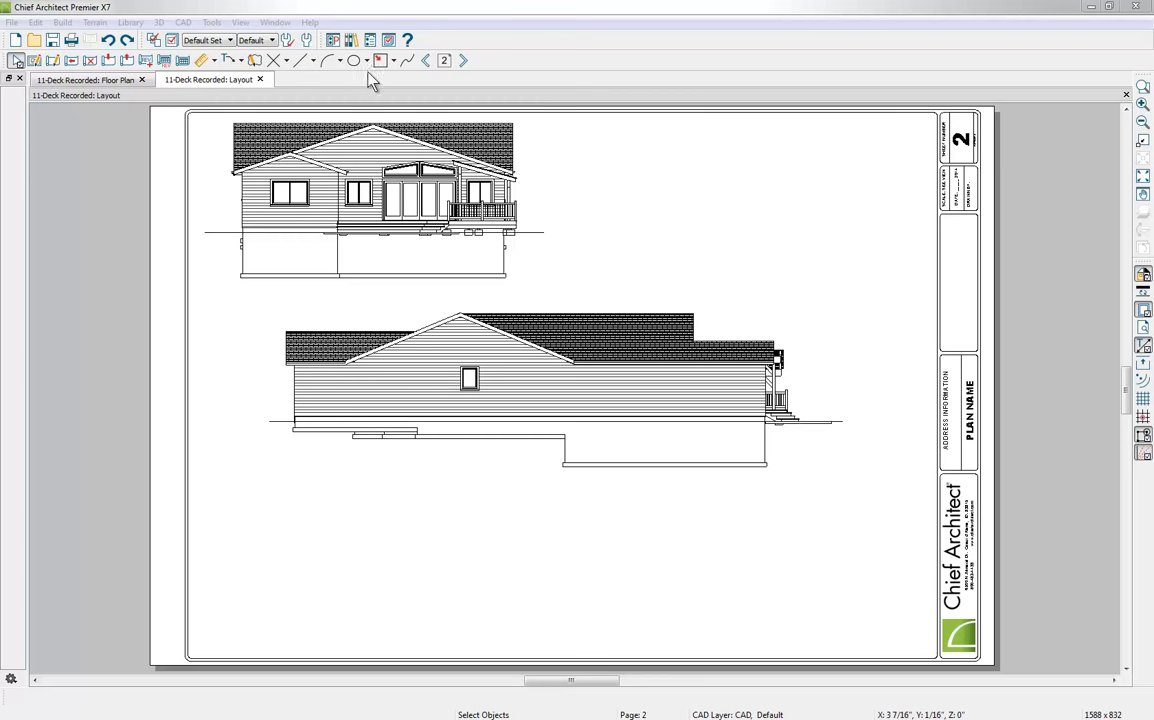
# Look through layout pages 0 to 3 and return to the floor plan
pyautogui.click(425, 61)
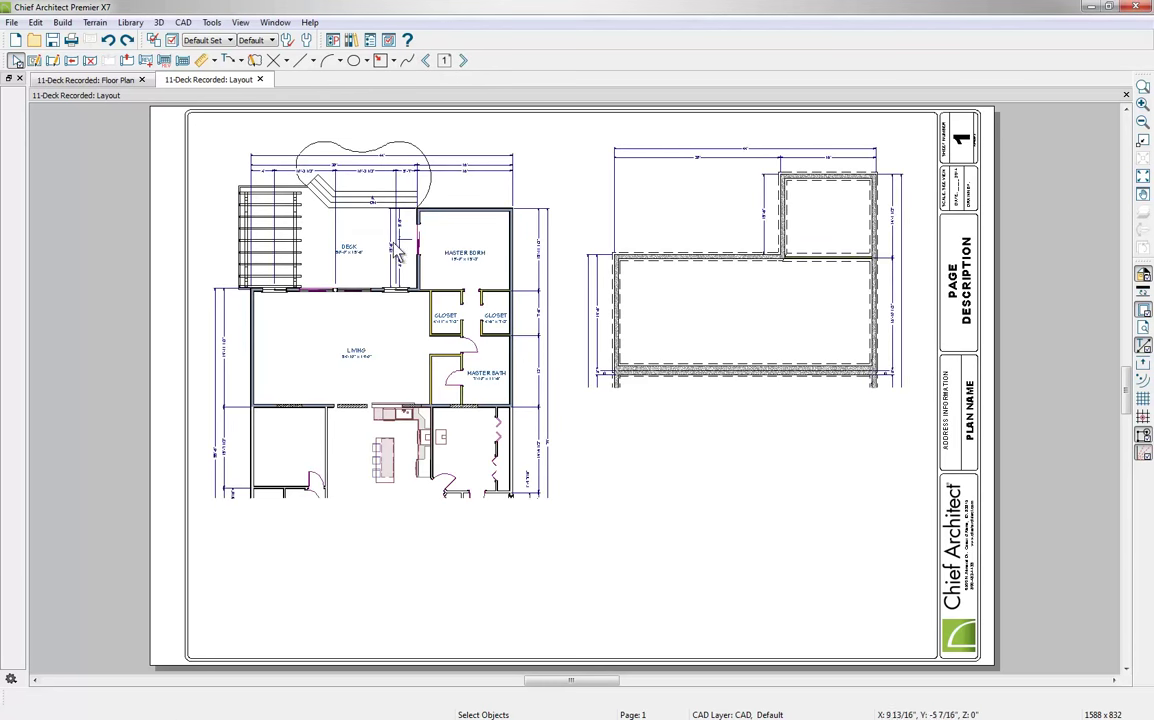
pyautogui.click(426, 61)
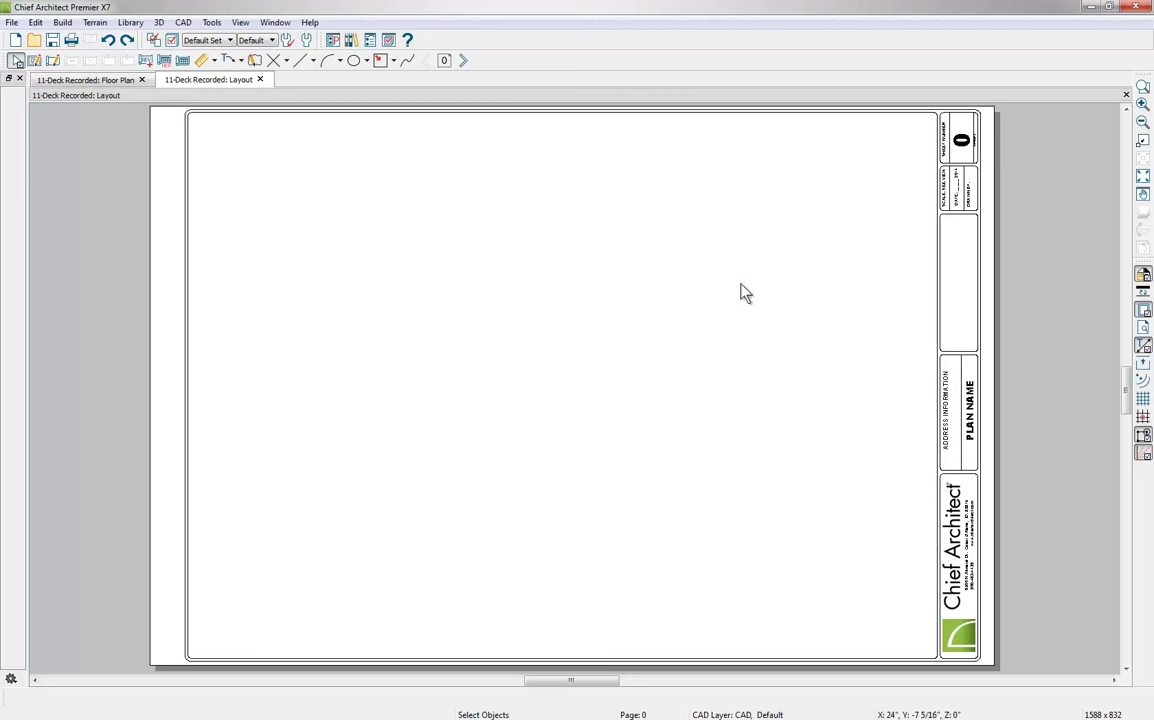
pyautogui.click(463, 61)
pyautogui.click(463, 61)
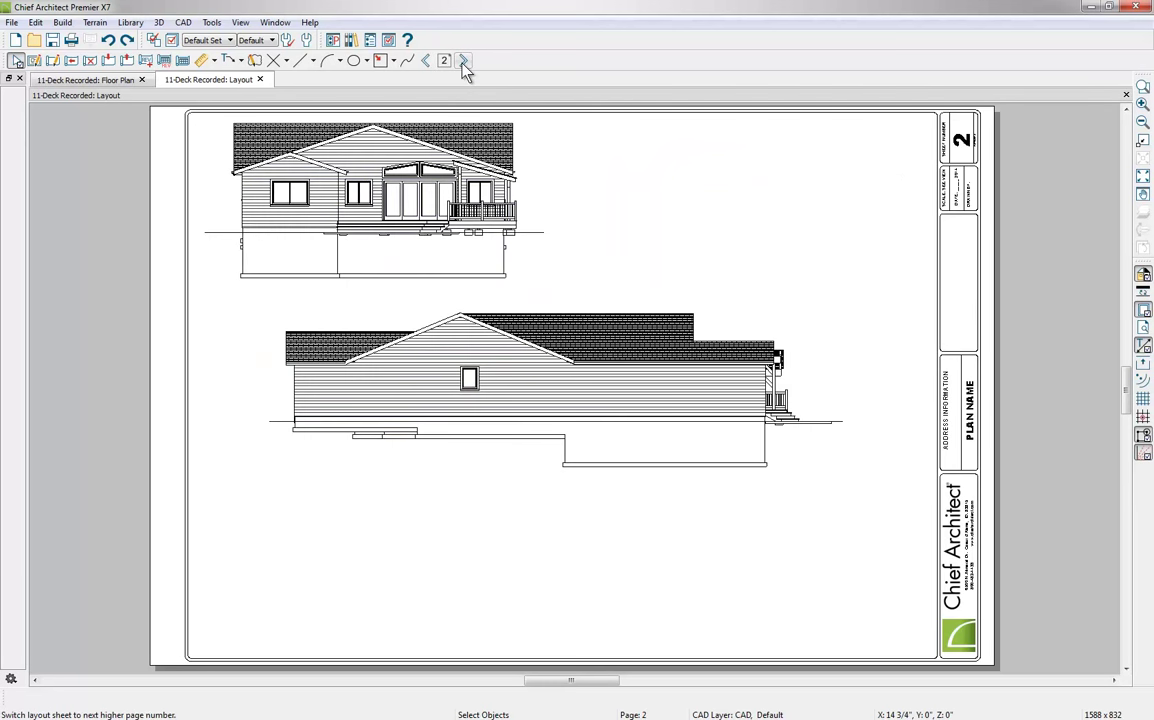
pyautogui.click(463, 61)
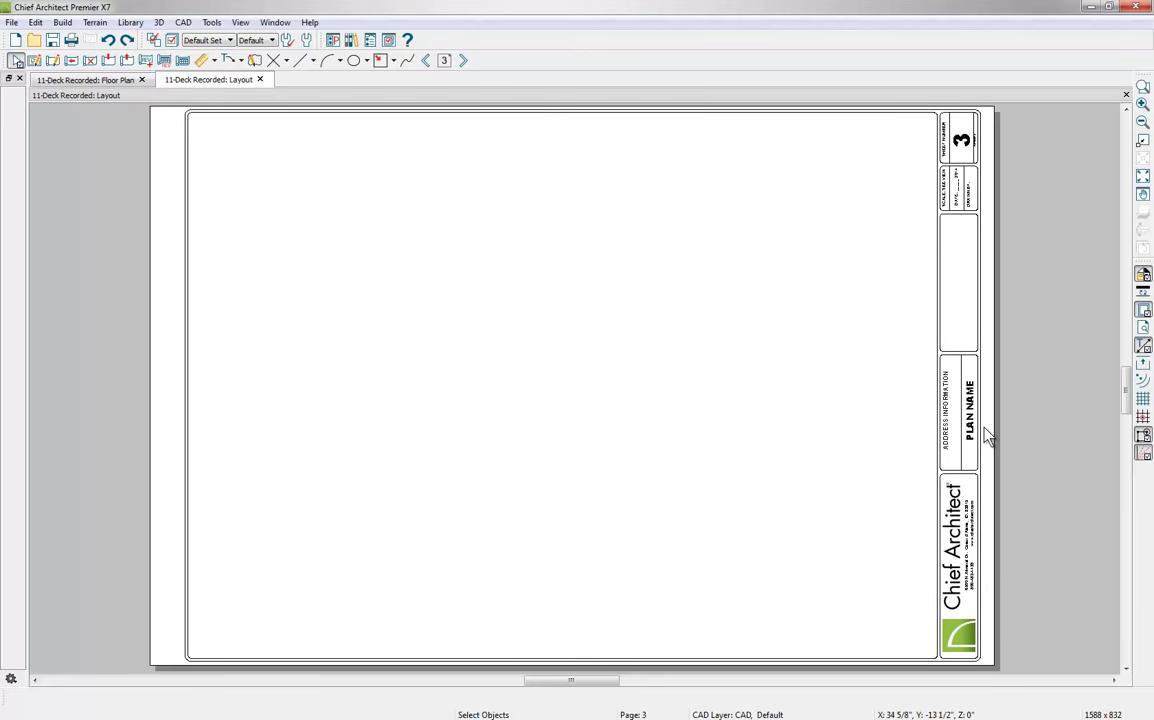
pyautogui.click(120, 80)
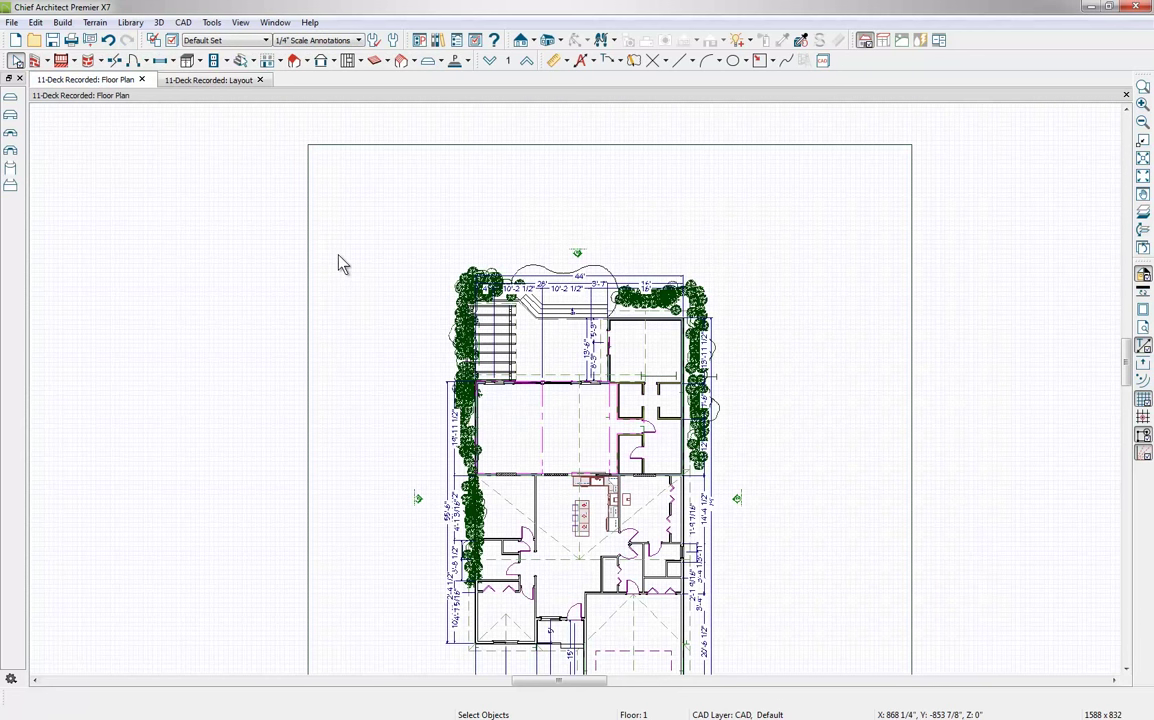
pyautogui.moveTo(340, 263); pyautogui.dragTo(340, 196, button='middle')
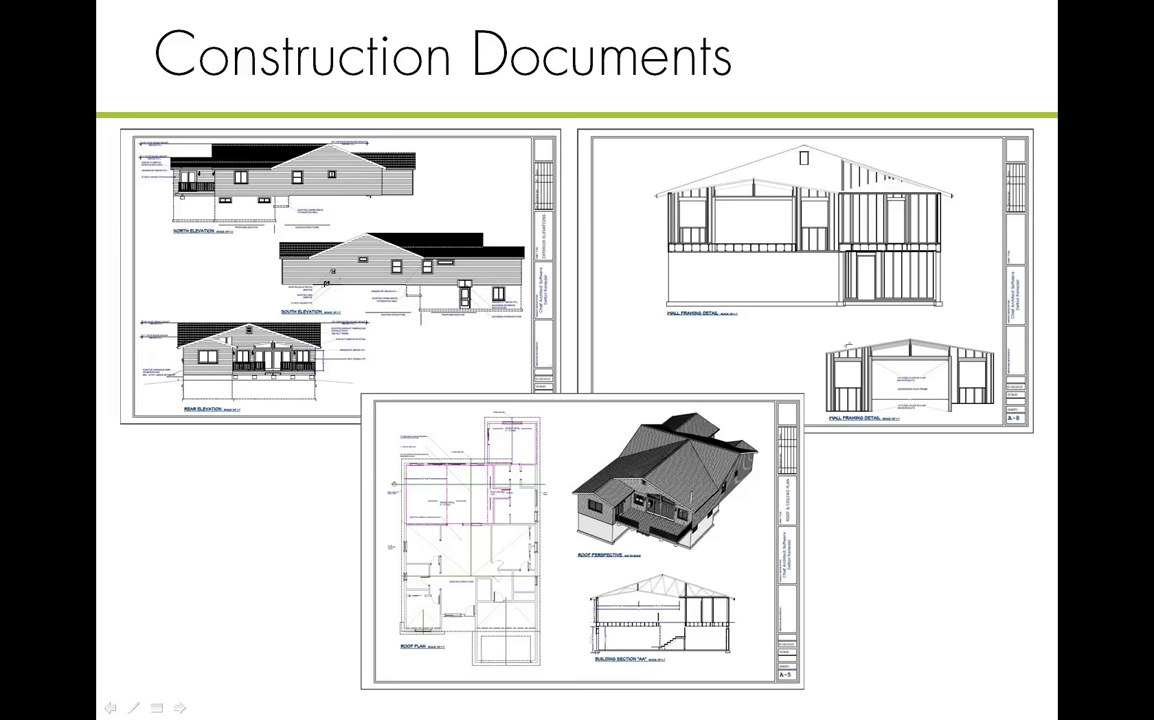
pyautogui.press('Right')
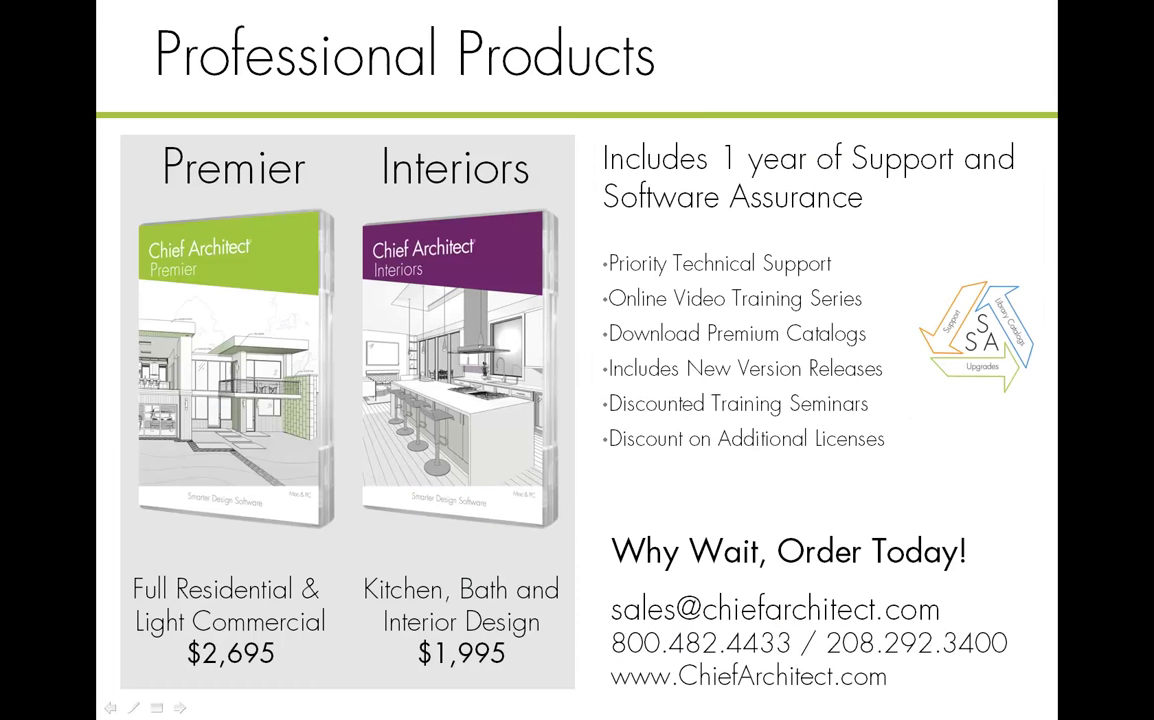